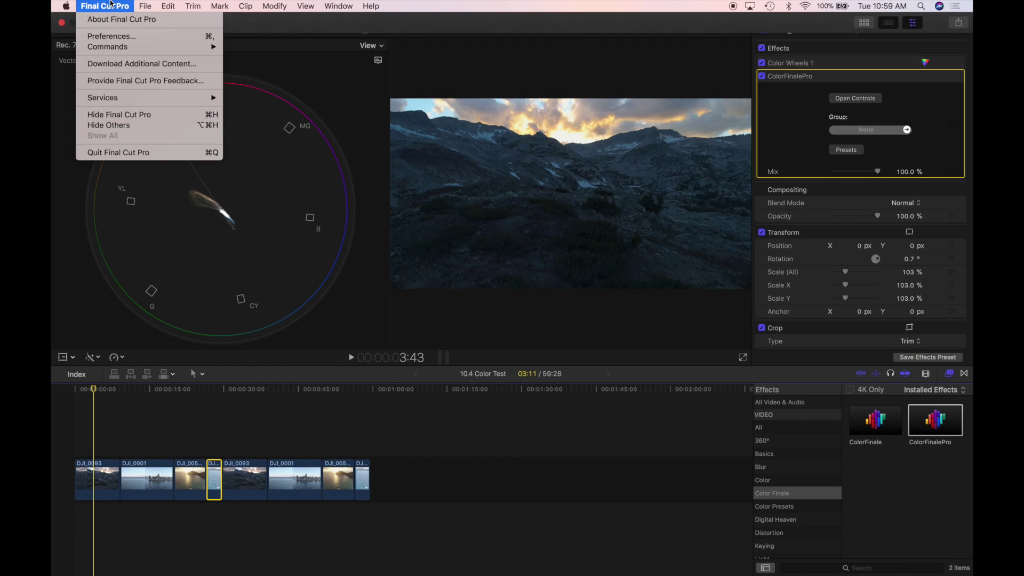
# Step: Show the About Final Cut Pro window to confirm the 10.4 version
pyautogui.click(116, 19)
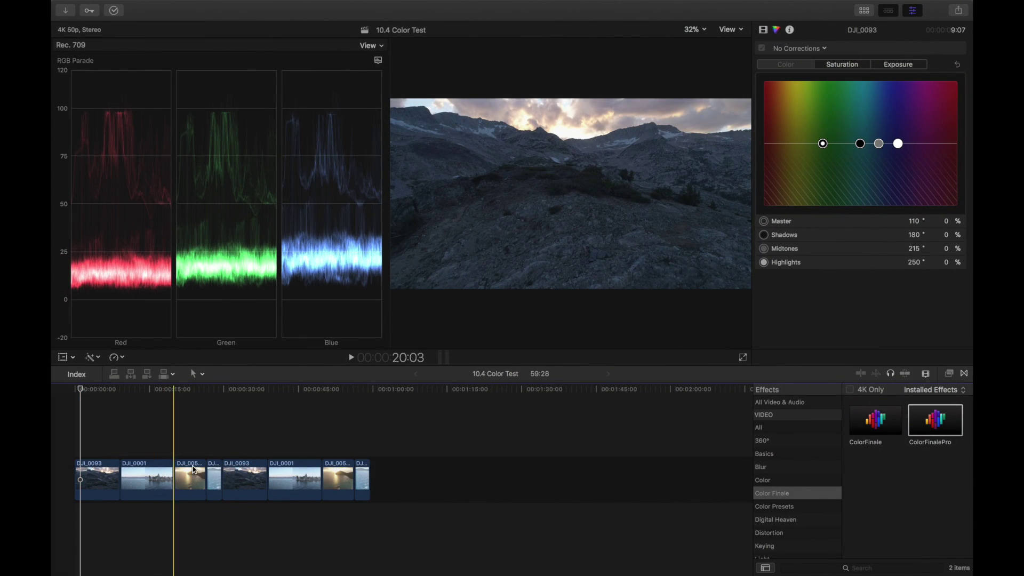
# Step: Play the timeline from the already-graded mid-timeline clip, then stop playback
pyautogui.press('space')
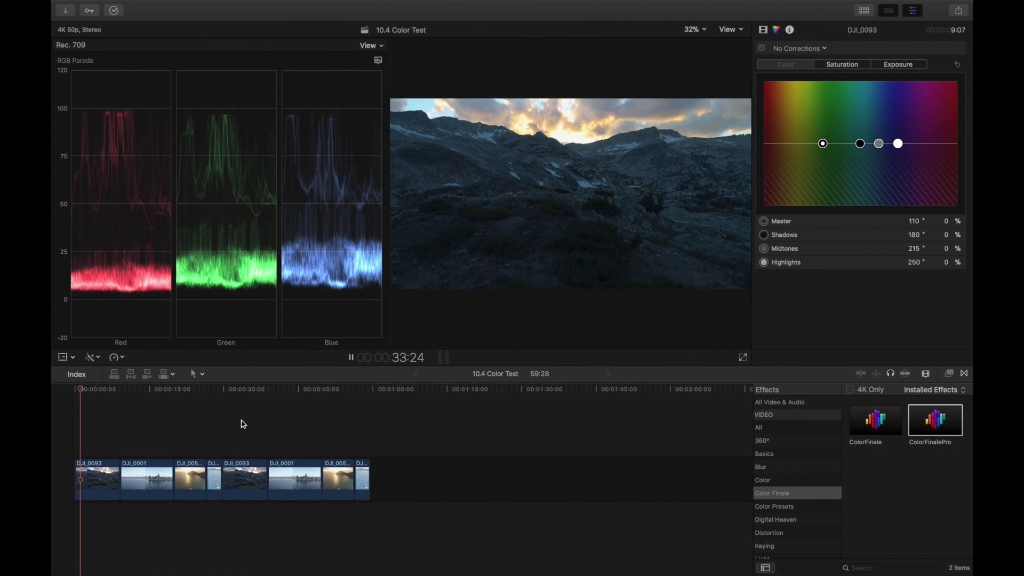
pyautogui.click(242, 424)
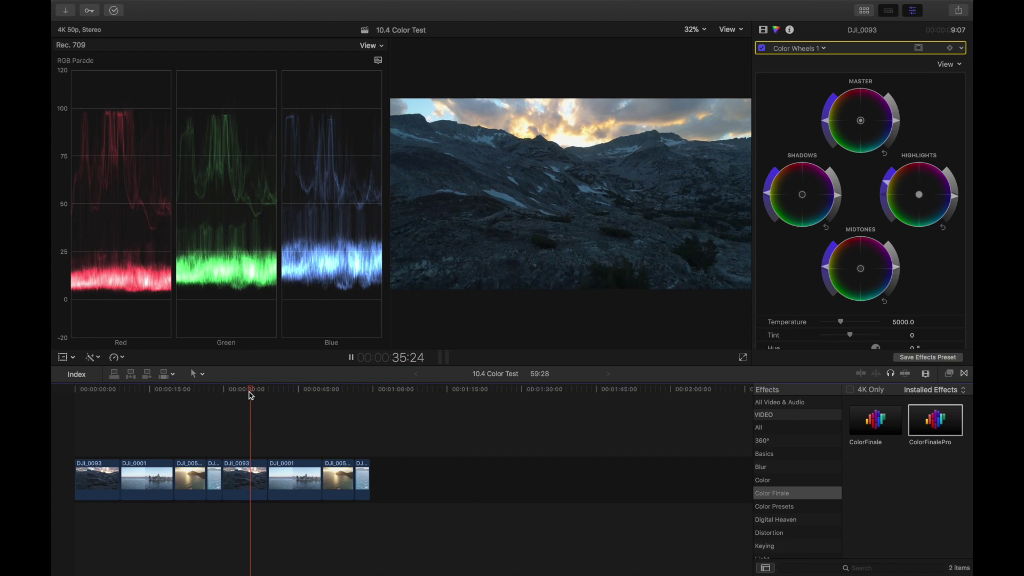
pyautogui.press('space')
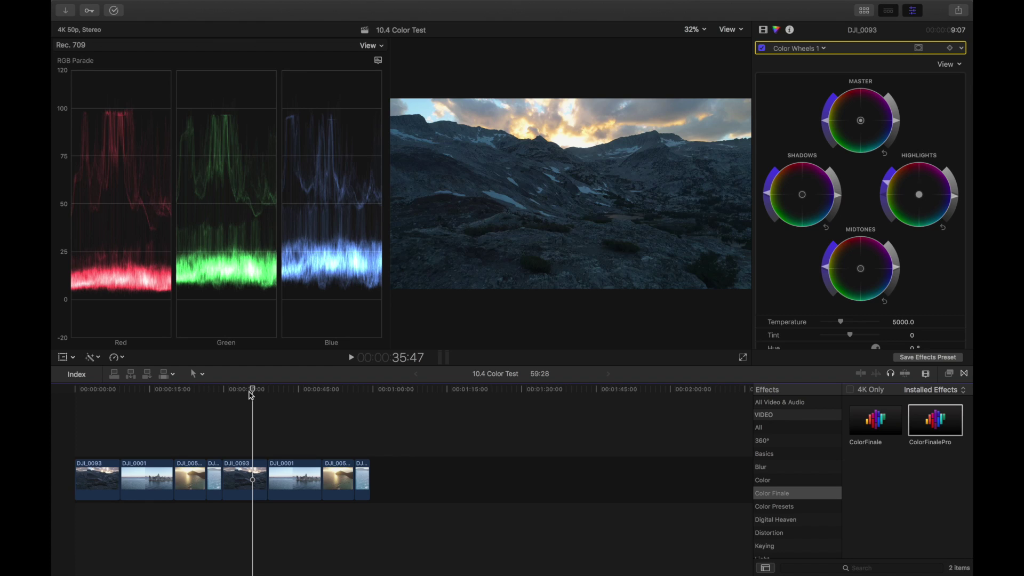
# Step: Select the first DJI_0093 clip and review its Color, Saturation and Exposure adjustments
pyautogui.click(96, 475)
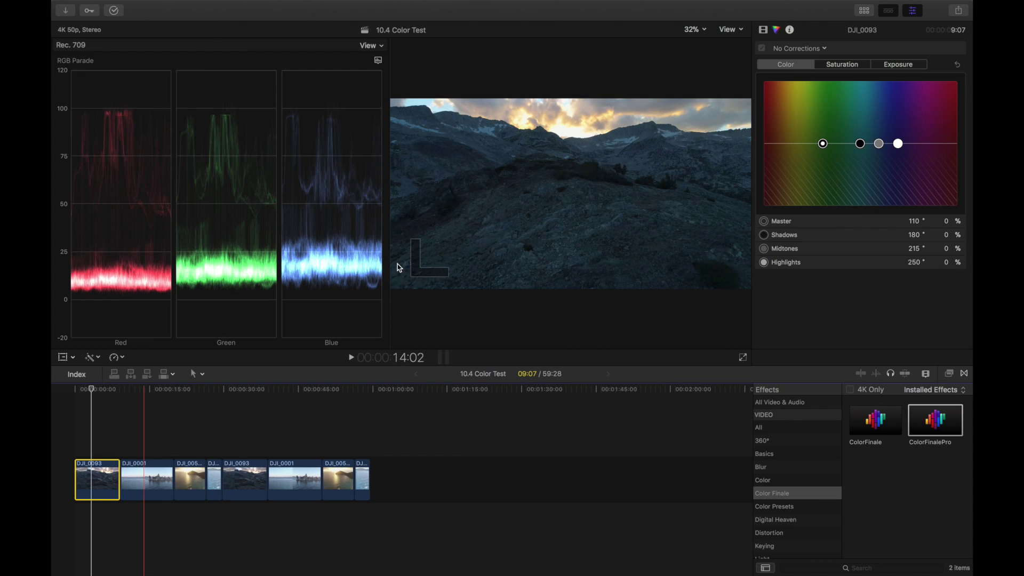
pyautogui.click(778, 31)
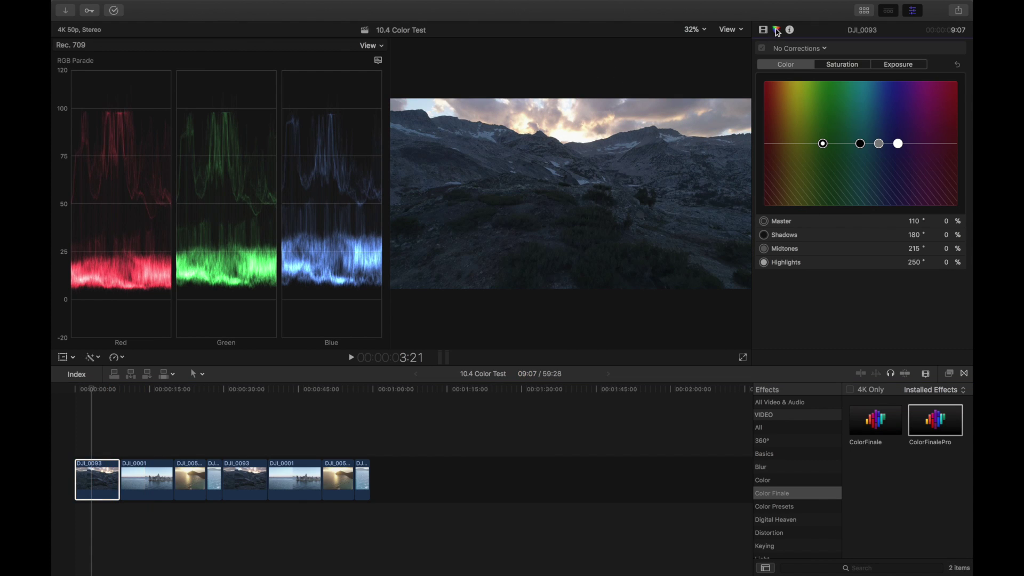
pyautogui.click(842, 68)
pyautogui.click(898, 68)
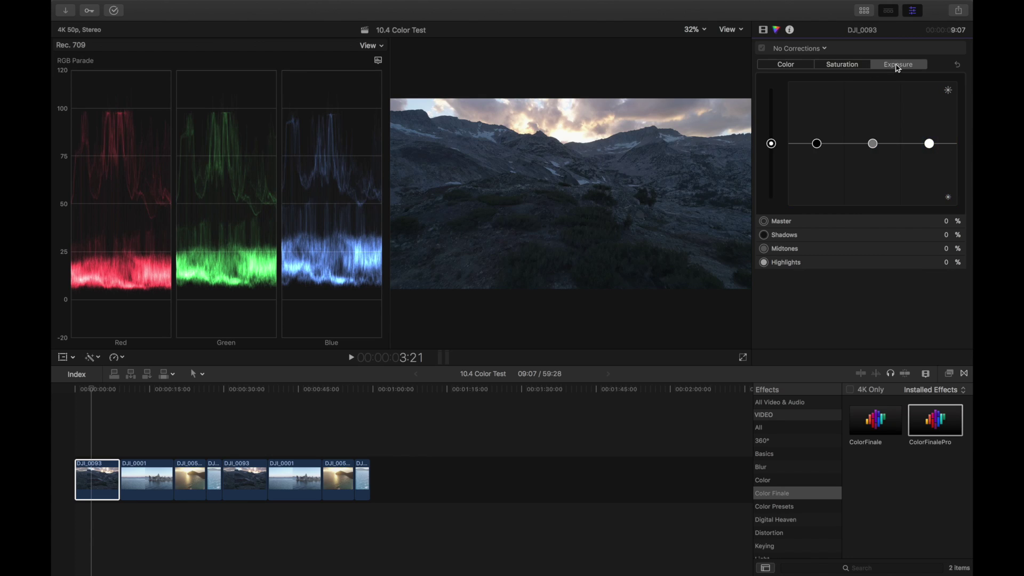
pyautogui.click(797, 66)
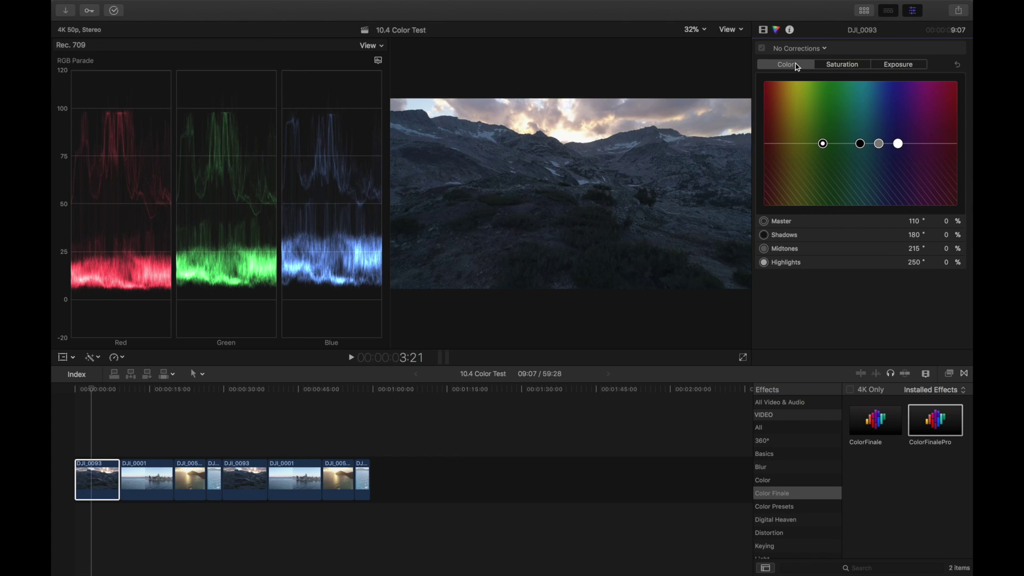
# Step: Apply the Color Wheels effect from the Color category to DJI_0093
pyautogui.click(950, 374)
pyautogui.click(949, 374)
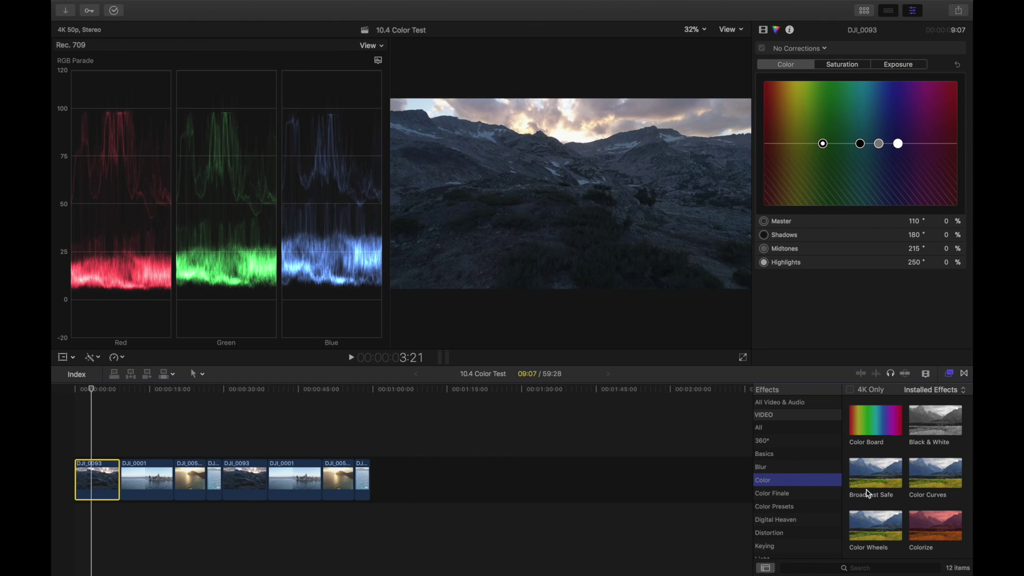
pyautogui.doubleClick(878, 530)
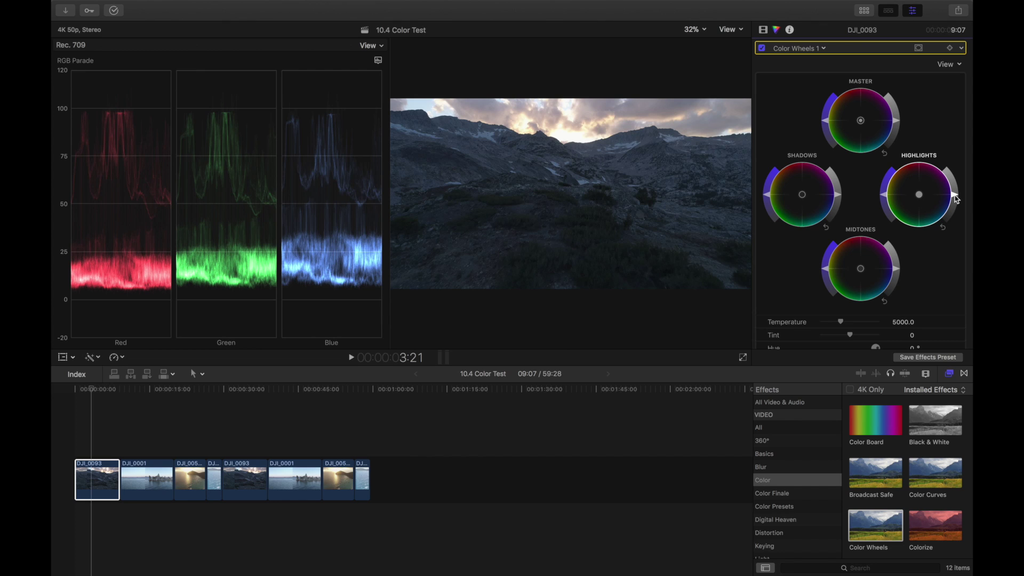
# Step: Raise the Highlights brightness and lower the Shadows and Midtones brightness on DJI_0093
pyautogui.moveTo(957, 199); pyautogui.dragTo(957, 200)
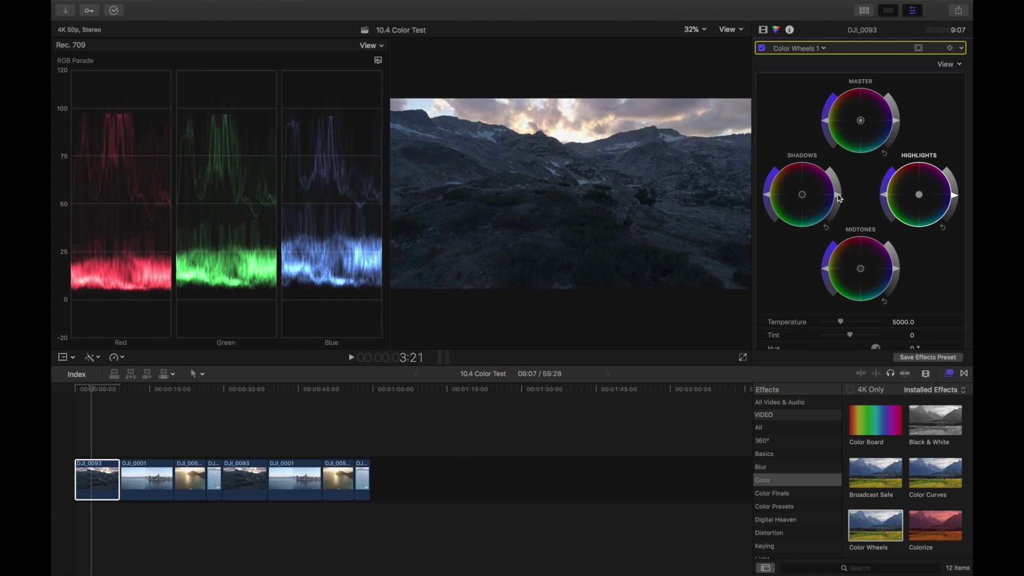
pyautogui.moveTo(840, 198); pyautogui.dragTo(840, 199)
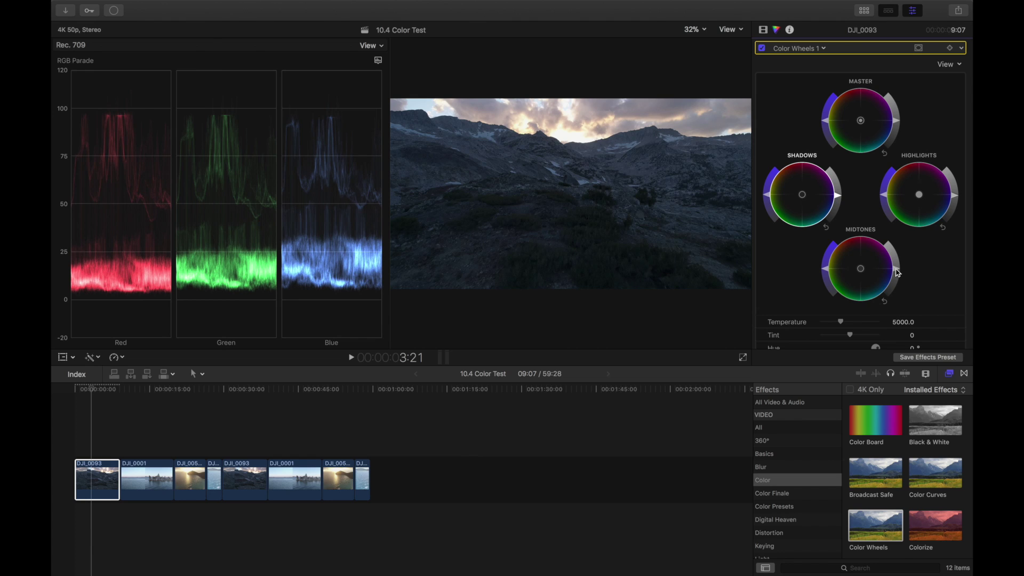
pyautogui.moveTo(898, 273)
pyautogui.mouseDown()
pyautogui.moveTo(898, 282)
pyautogui.moveTo(901, 273)
pyautogui.mouseUp()
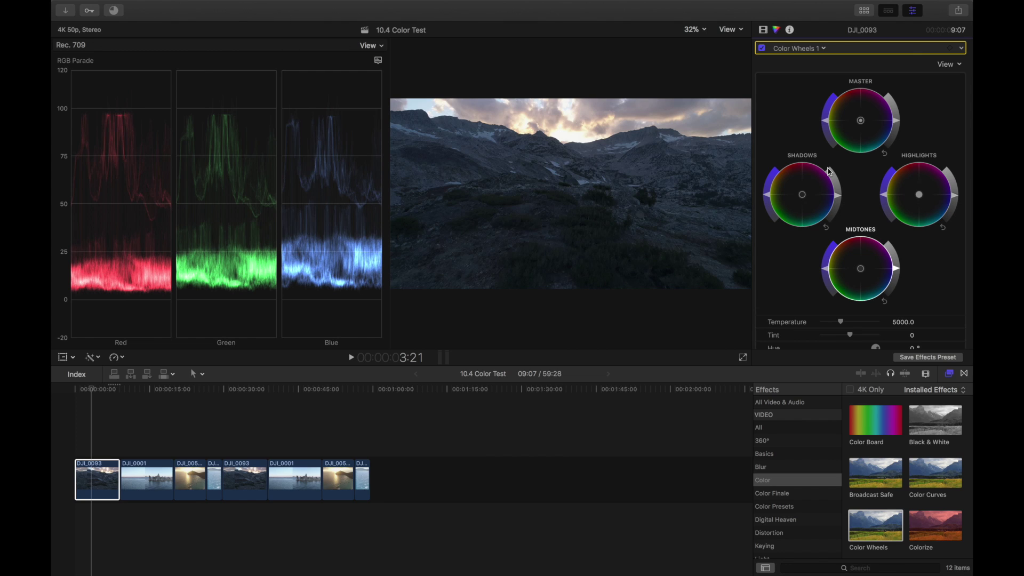
# Step: Raise saturation on the Highlights, Midtones and Shadows wheels of DJI_0093
pyautogui.click(886, 198)
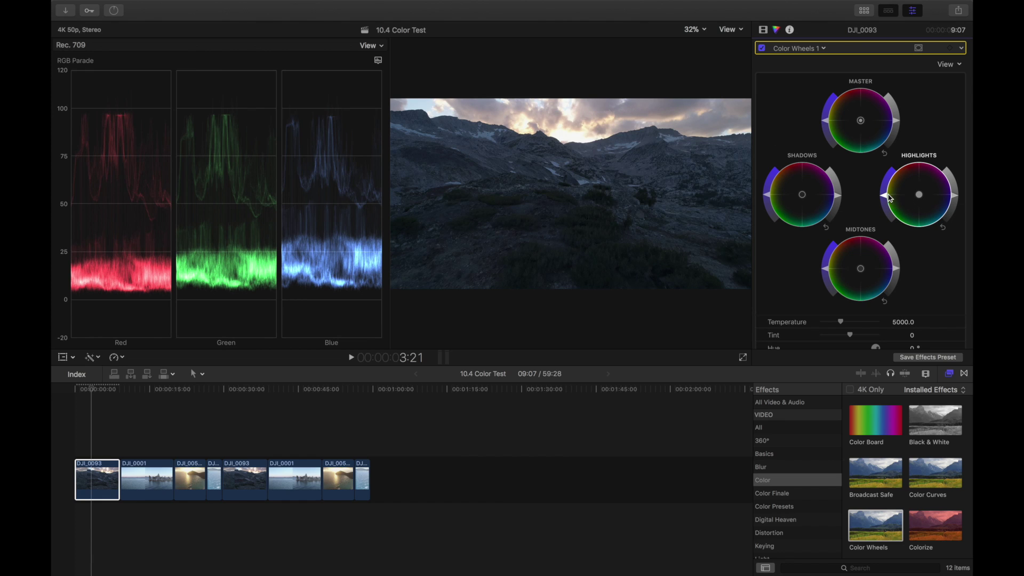
pyautogui.moveTo(887, 199); pyautogui.dragTo(884, 178)
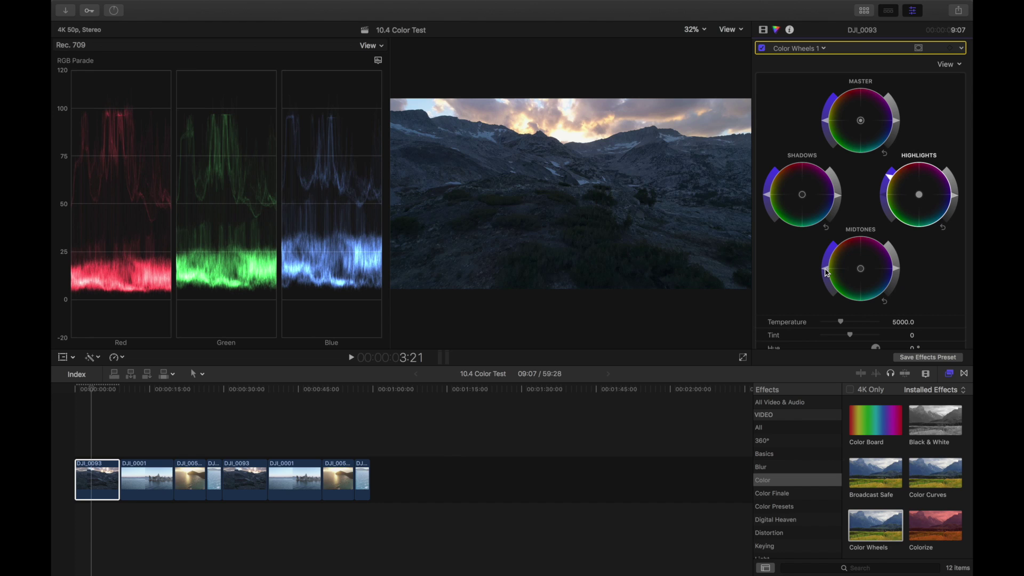
pyautogui.moveTo(827, 273); pyautogui.dragTo(825, 264)
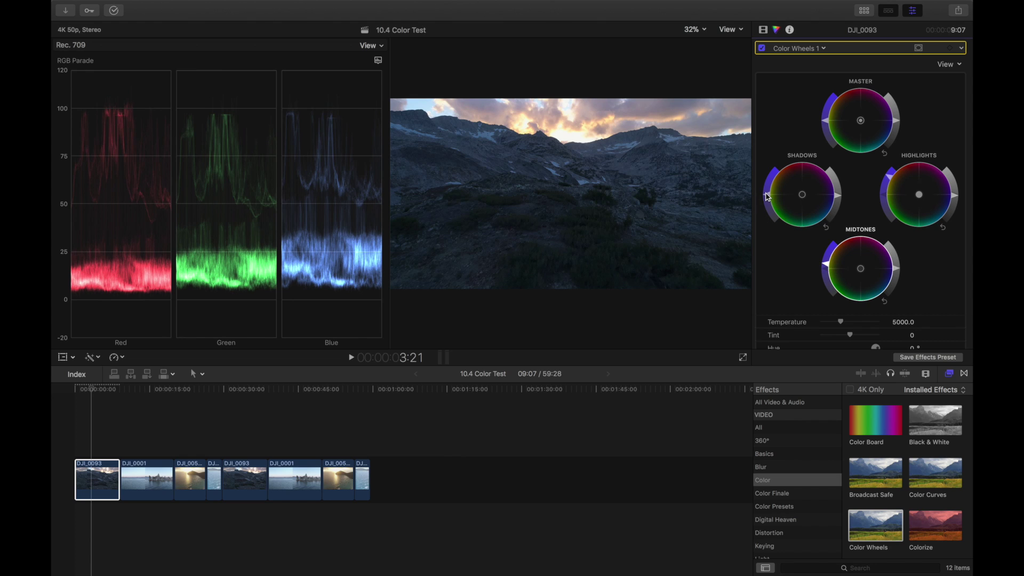
pyautogui.moveTo(768, 197)
pyautogui.mouseDown()
pyautogui.moveTo(771, 184)
pyautogui.moveTo(769, 197)
pyautogui.mouseUp()
pyautogui.click(769, 196)
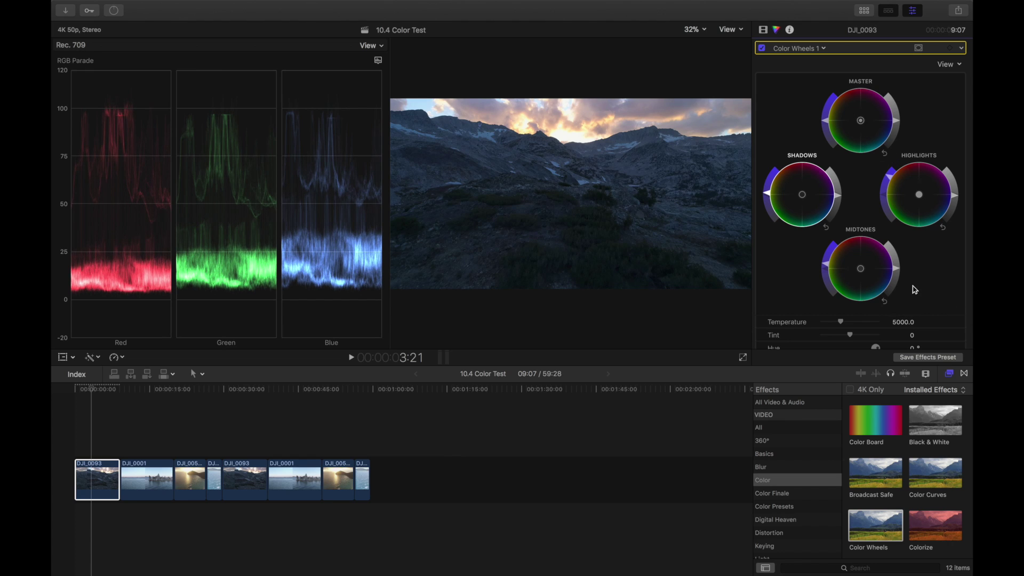
pyautogui.scroll(-2, 915, 290)
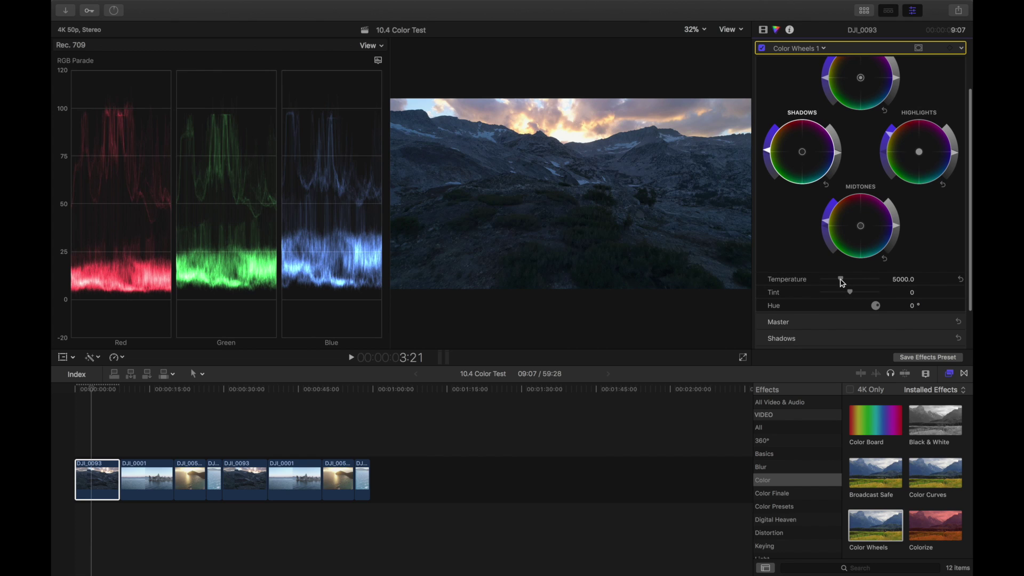
pyautogui.moveTo(841, 279)
pyautogui.mouseDown()
pyautogui.moveTo(847, 285)
pyautogui.moveTo(833, 285)
pyautogui.moveTo(841, 283)
pyautogui.mouseUp()
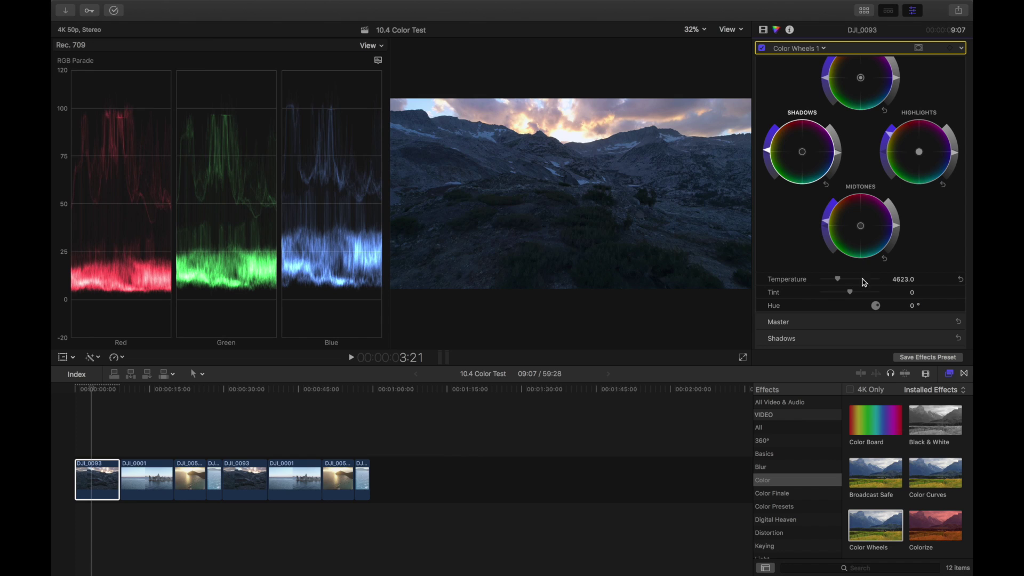
pyautogui.click(899, 283)
pyautogui.write('5000')
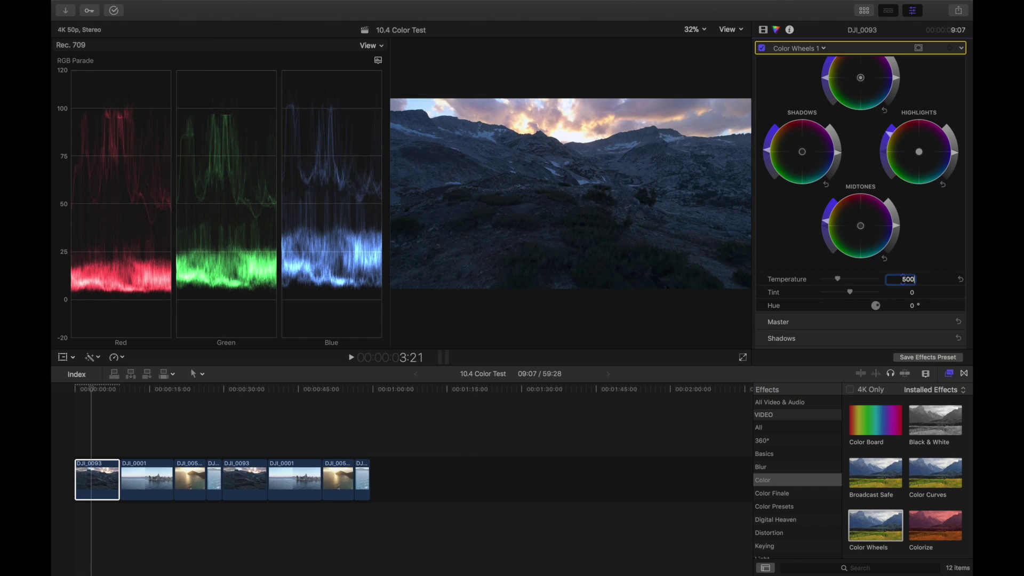
pyautogui.press('Return')
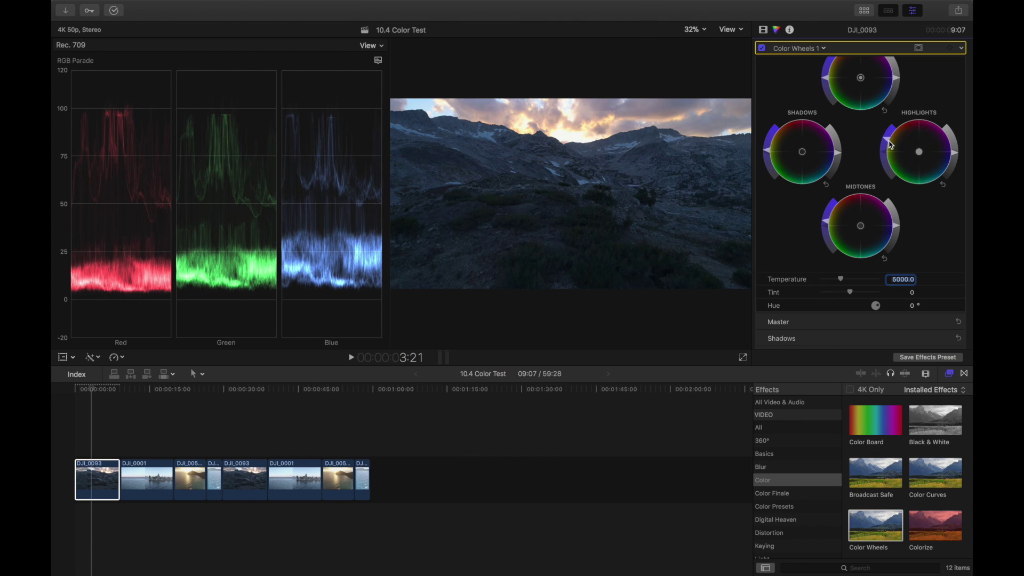
pyautogui.click(890, 144)
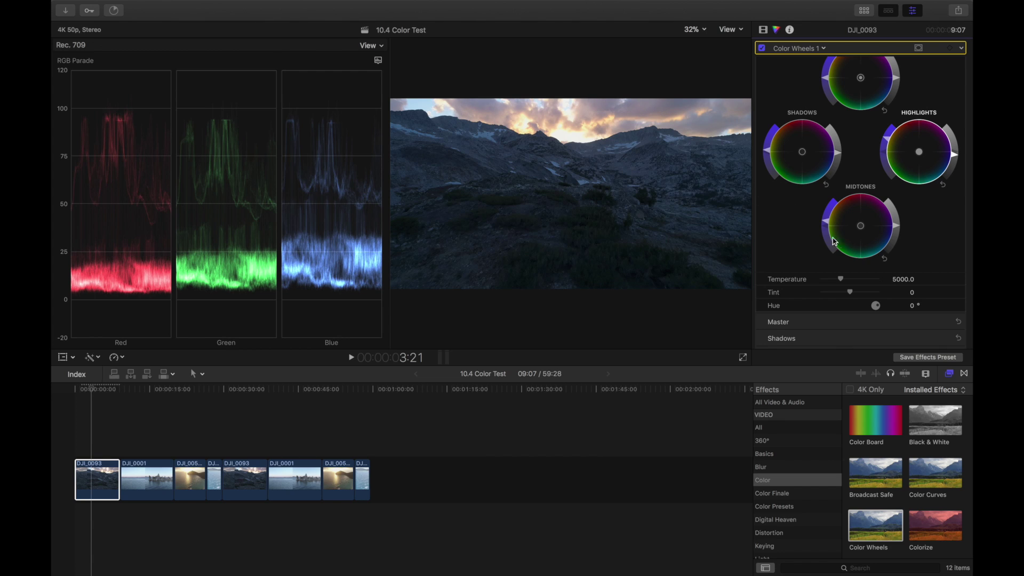
pyautogui.click(768, 155)
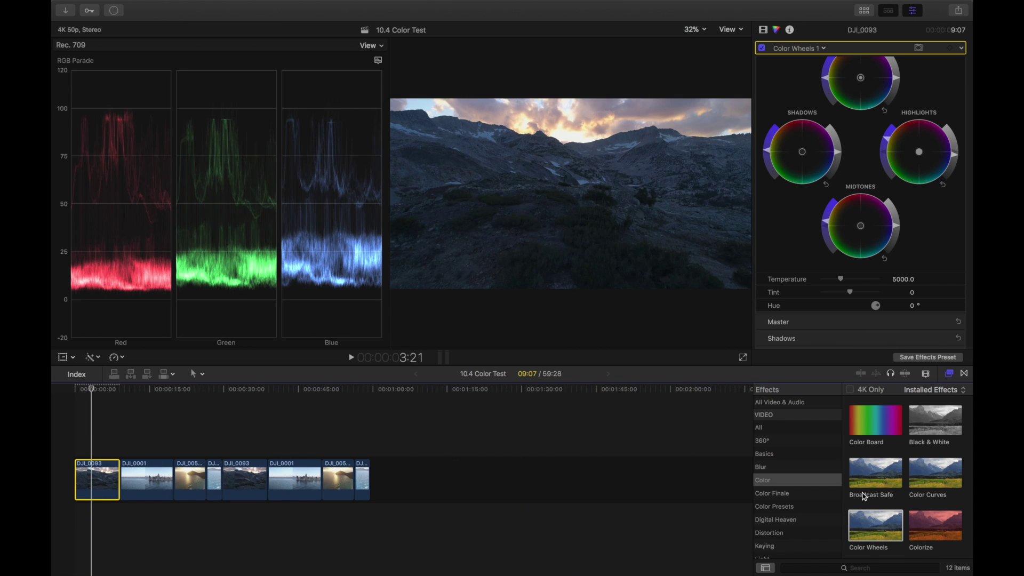
# Step: Apply ColorFinalePro from the Color Finale category to DJI_0093 and view its Video inspector
pyautogui.click(806, 493)
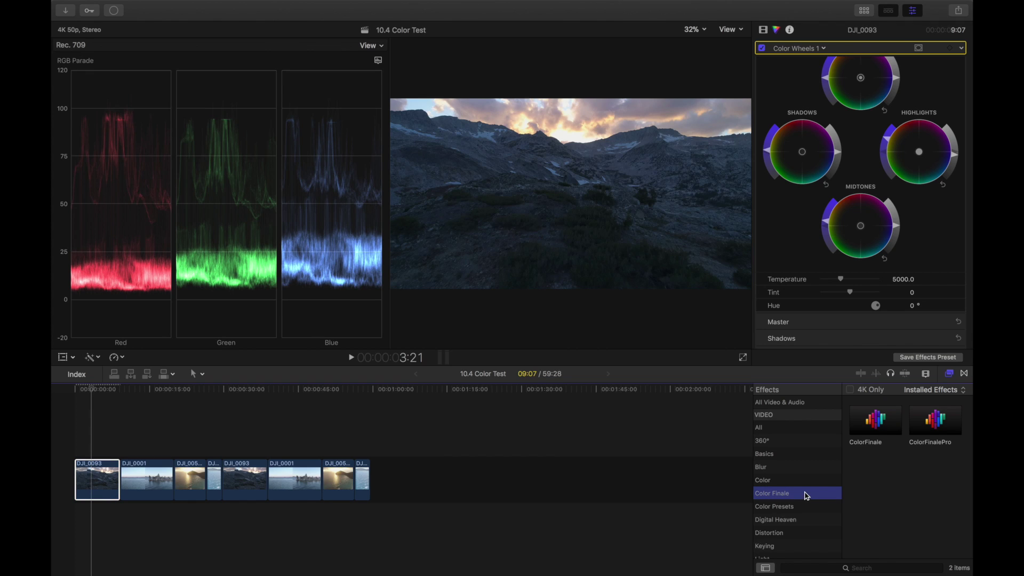
pyautogui.doubleClick(934, 426)
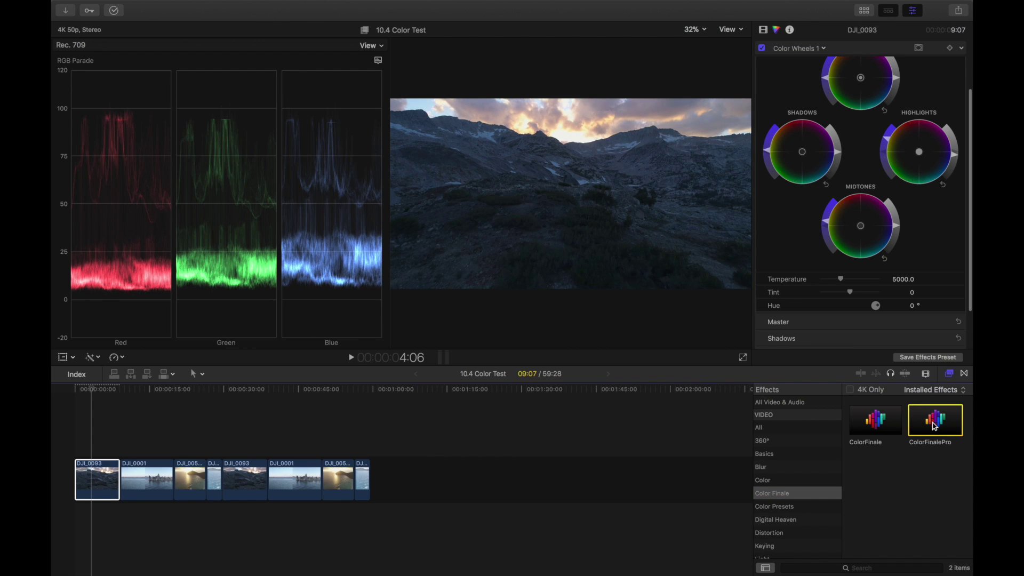
pyautogui.click(762, 30)
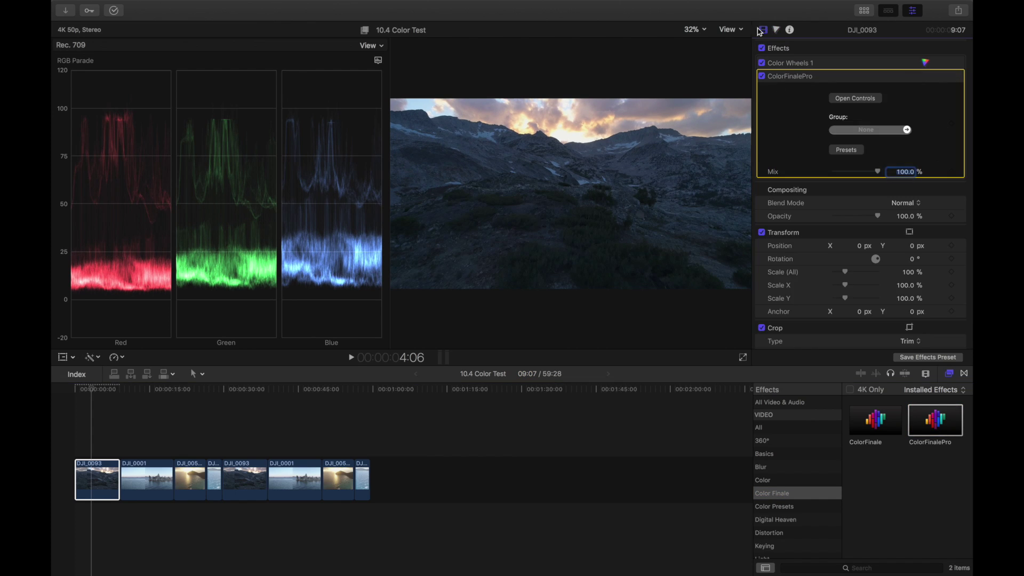
# Step: Add a LUT layer using DLX Cinema Look.cube at 20% opacity, then close Color Finale Pro
pyautogui.click(856, 100)
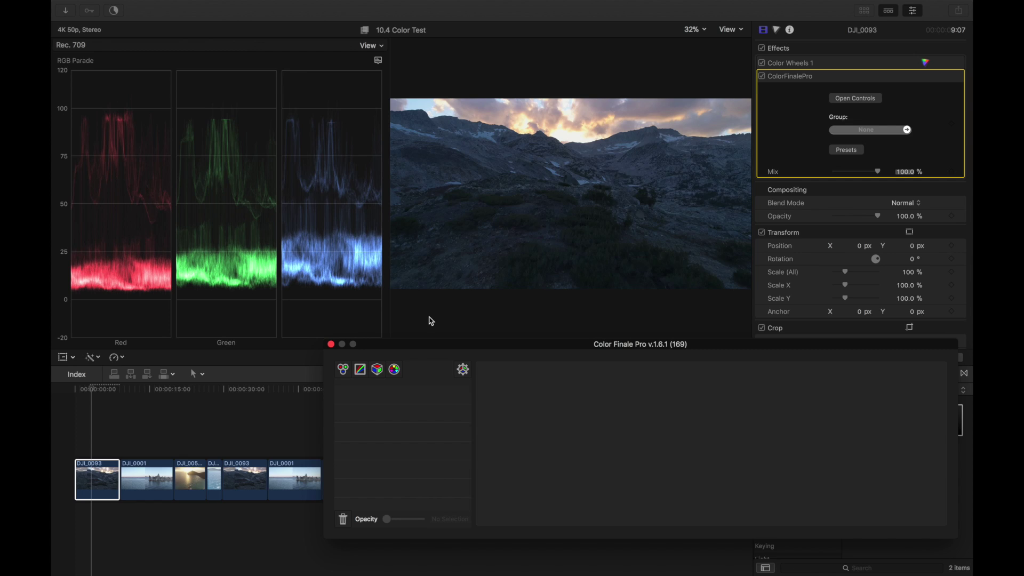
pyautogui.click(378, 370)
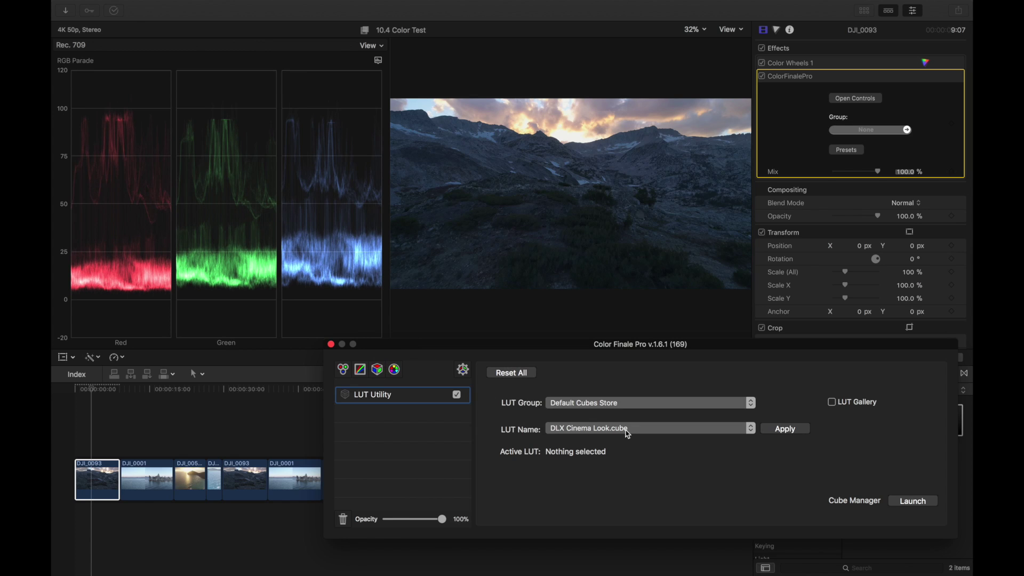
pyautogui.click(632, 432)
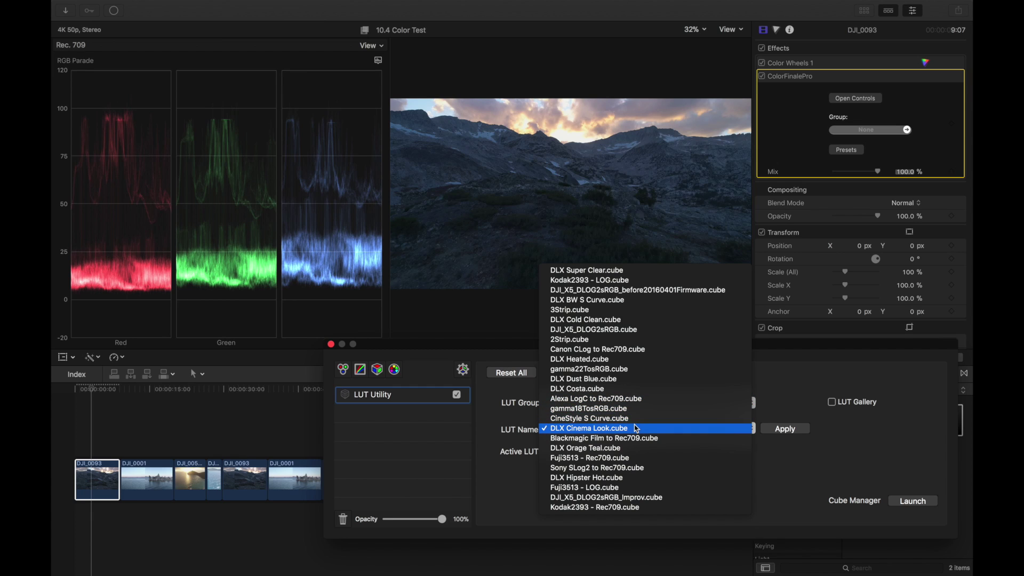
pyautogui.click(637, 428)
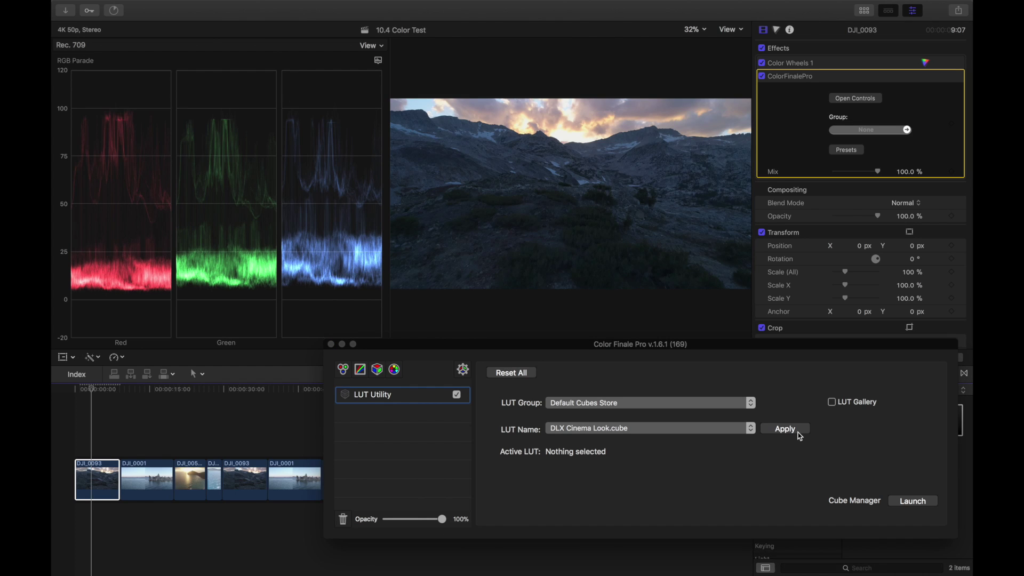
pyautogui.click(785, 430)
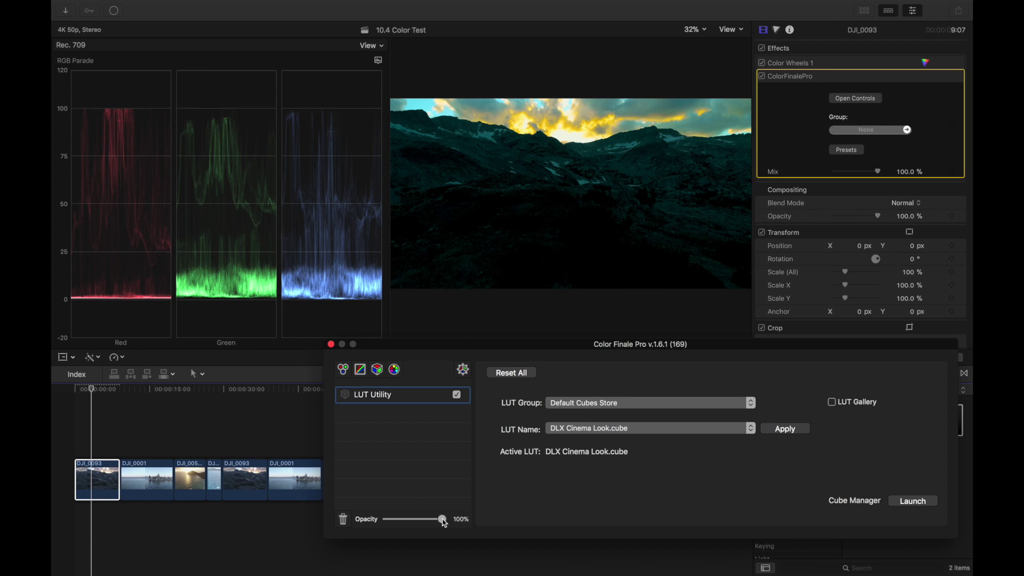
pyautogui.moveTo(444, 523); pyautogui.dragTo(402, 521)
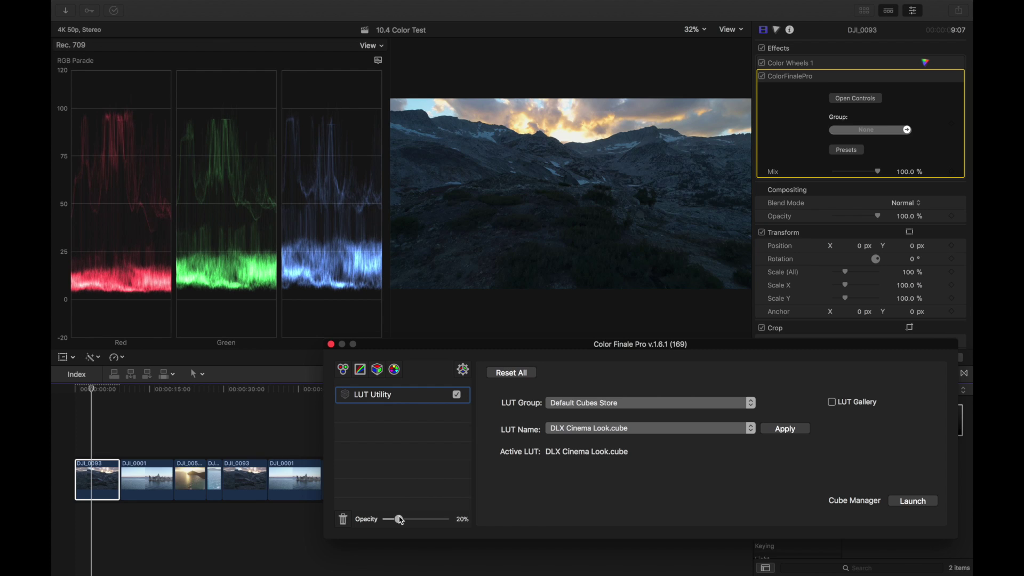
pyautogui.click(331, 344)
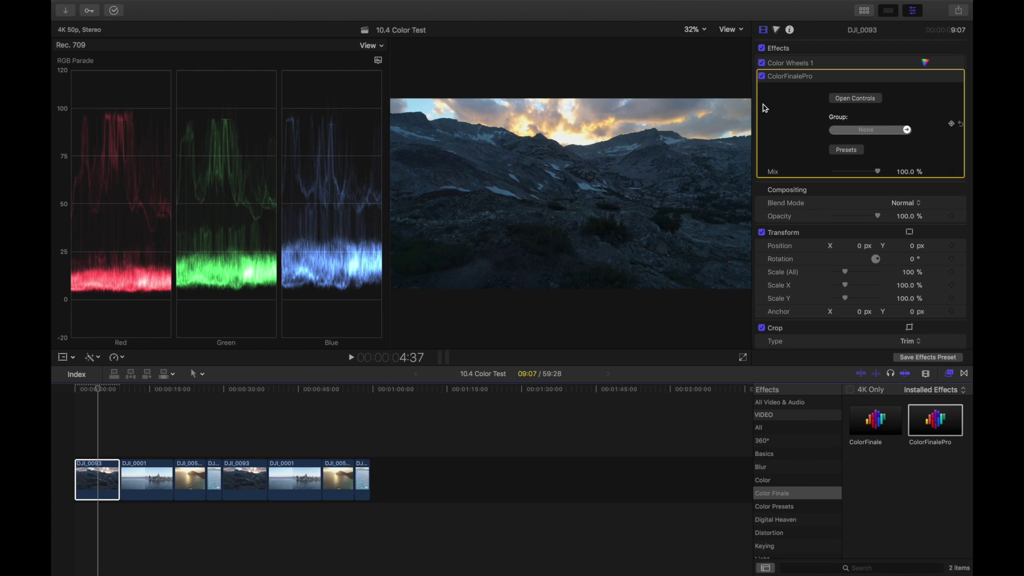
pyautogui.click(762, 48)
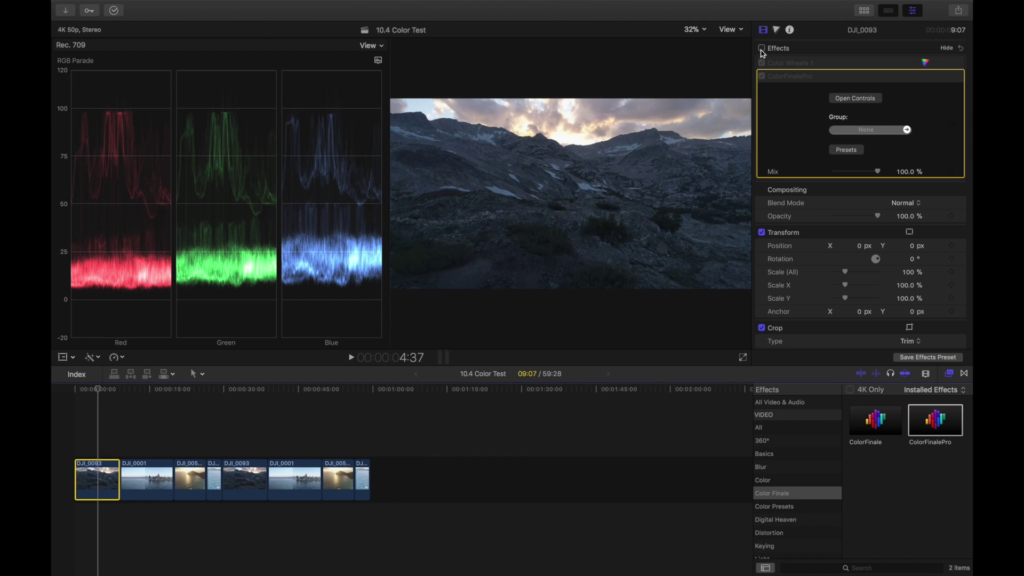
pyautogui.click(761, 48)
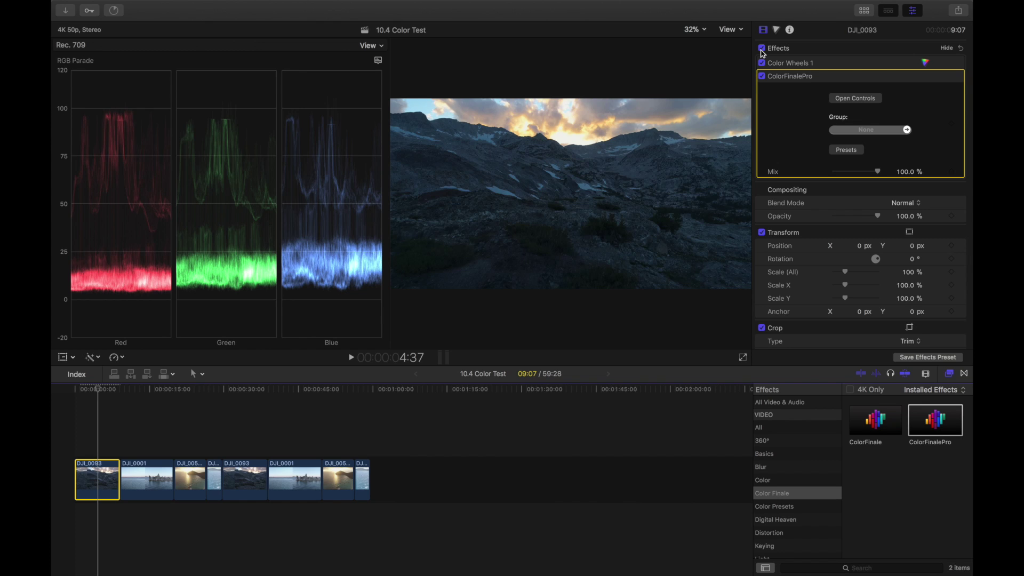
pyautogui.click(761, 48)
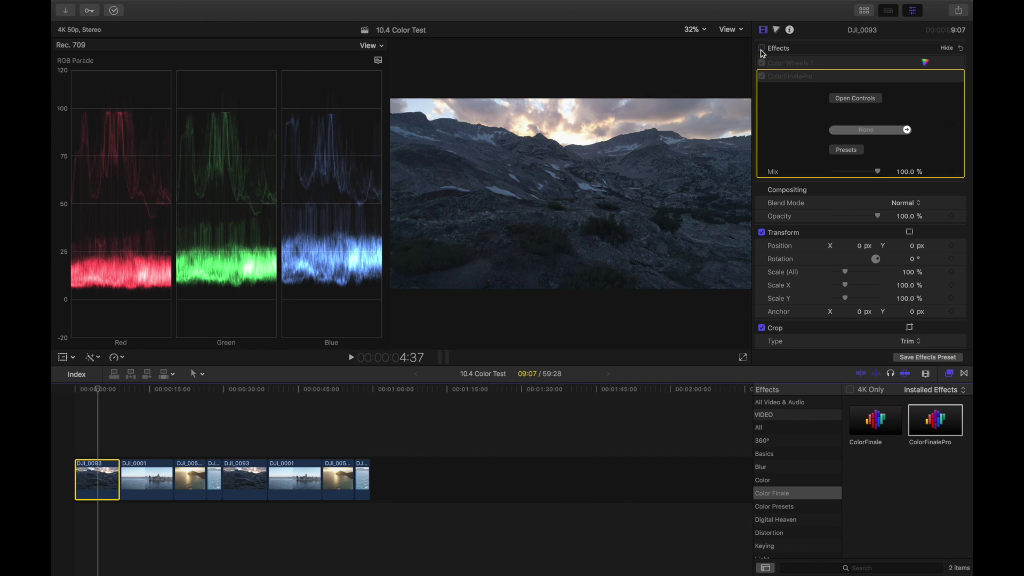
pyautogui.click(762, 48)
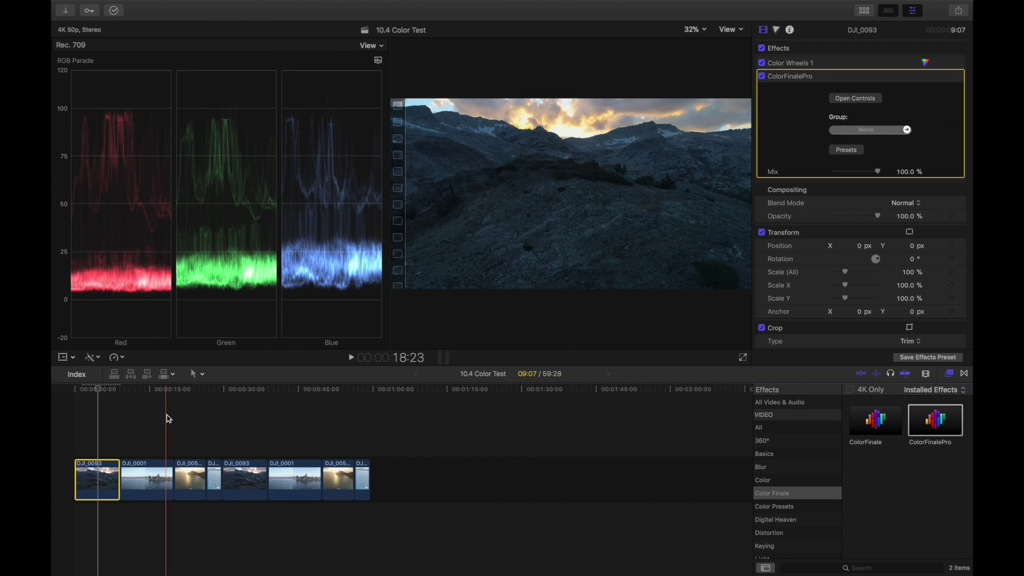
# Step: Select the tufa clip DJI_0001 and apply Color Wheels from the Color category
pyautogui.click(145, 481)
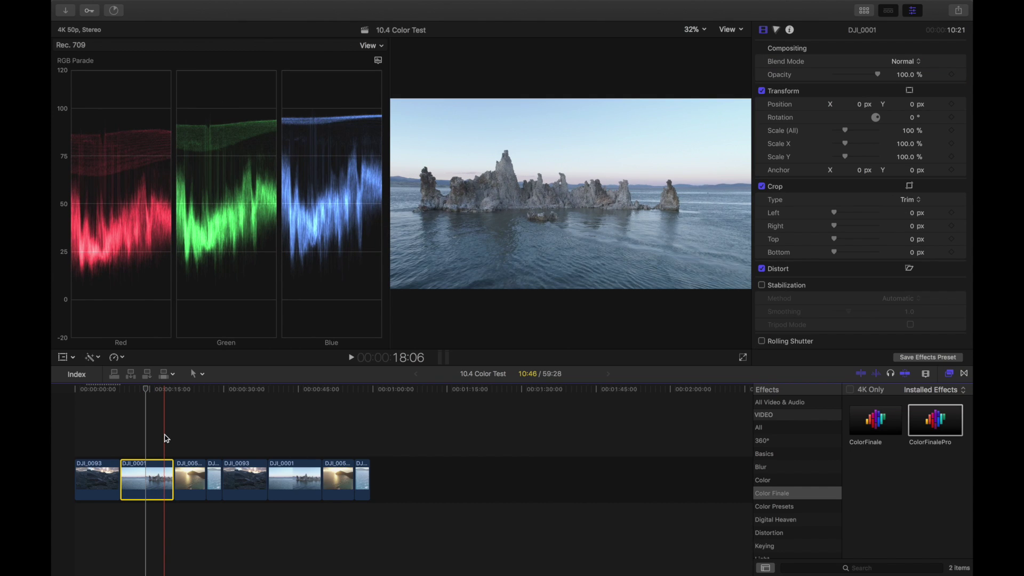
pyautogui.click(166, 392)
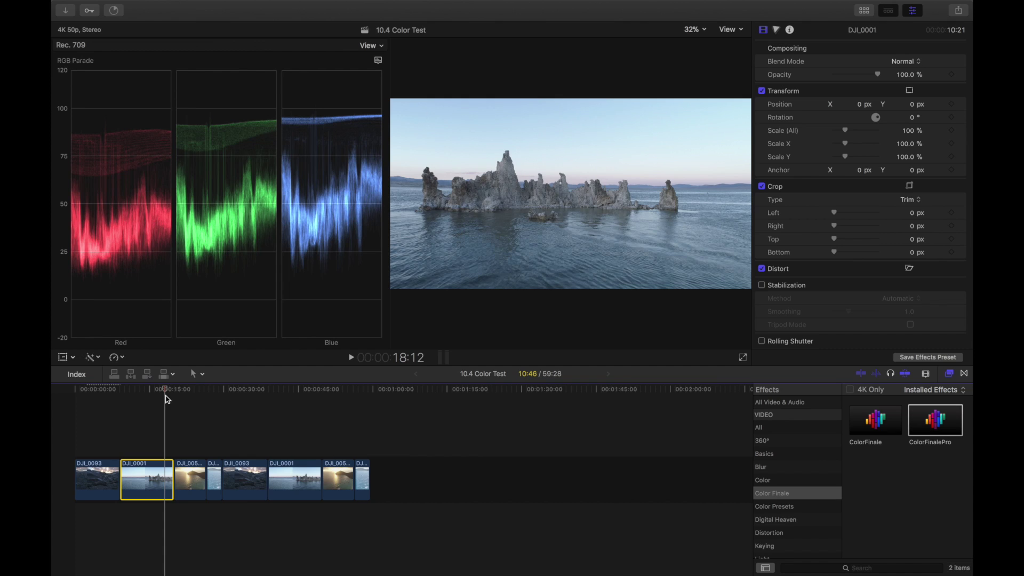
pyautogui.click(787, 482)
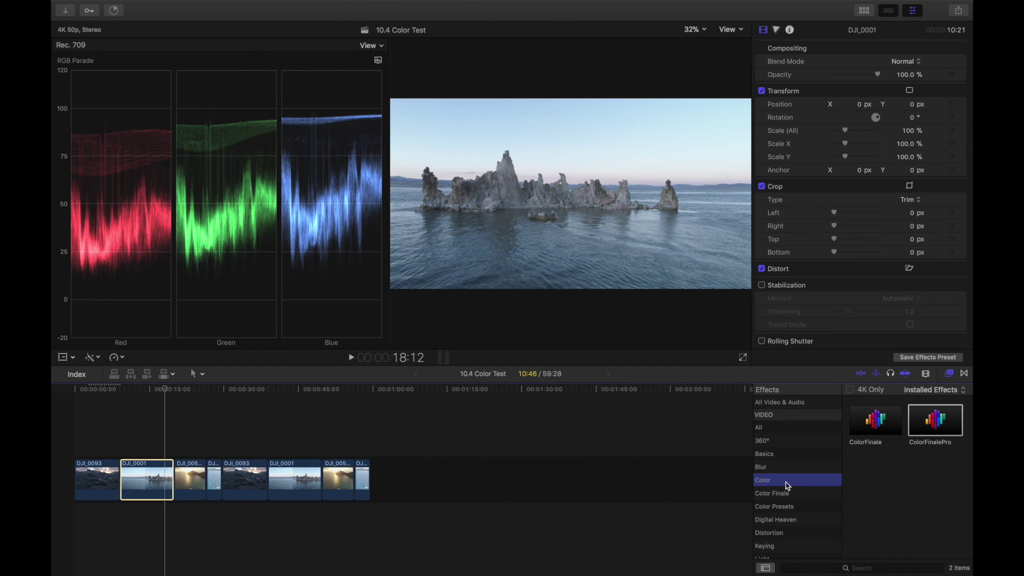
pyautogui.click(880, 526)
pyautogui.doubleClick(881, 527)
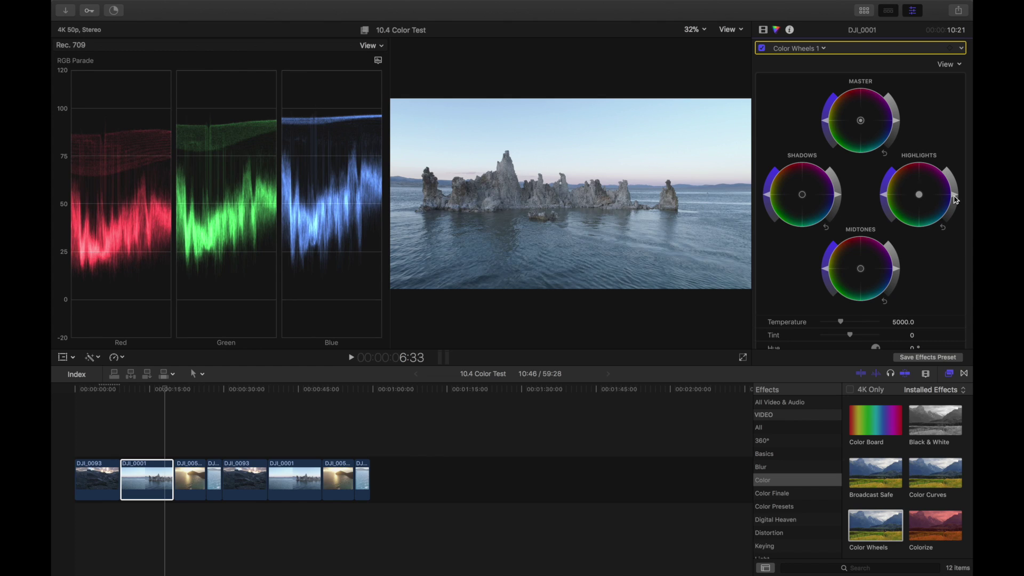
# Step: Darken highlights and shadows, lift midtones, and desaturate the shadows and midtones
pyautogui.moveTo(956, 200); pyautogui.dragTo(956, 201)
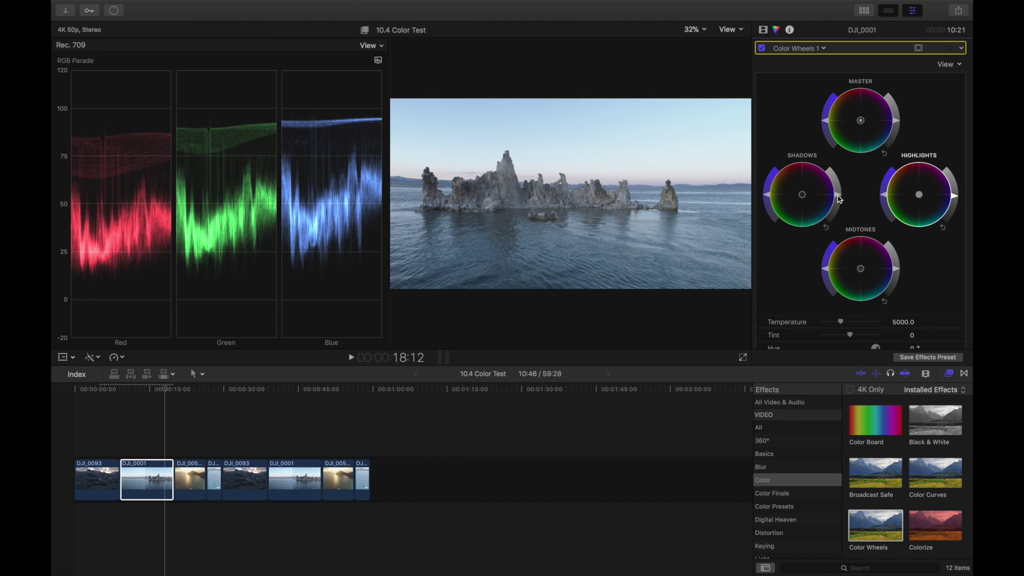
pyautogui.moveTo(840, 199); pyautogui.dragTo(840, 205)
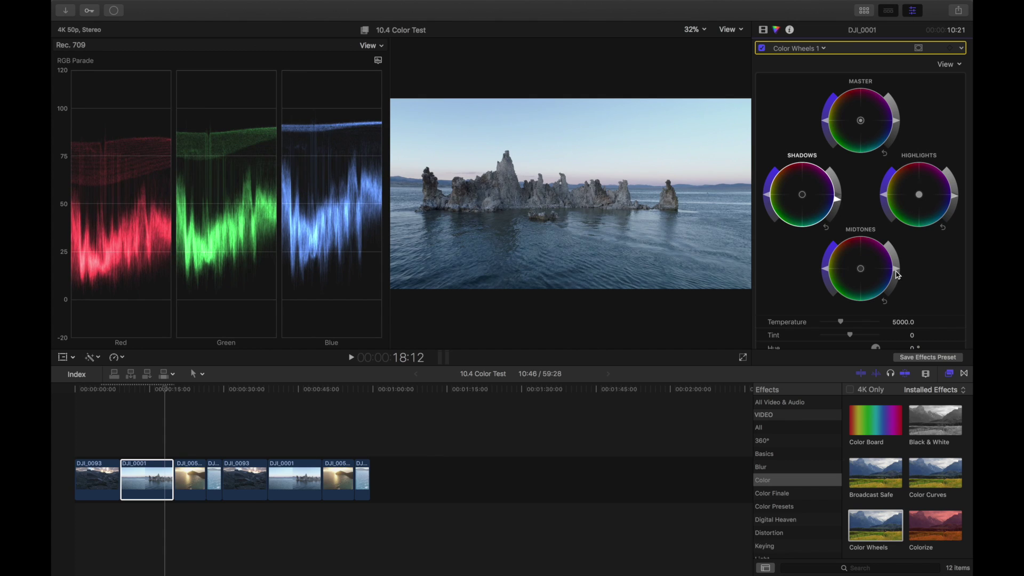
pyautogui.moveTo(898, 276); pyautogui.dragTo(898, 274)
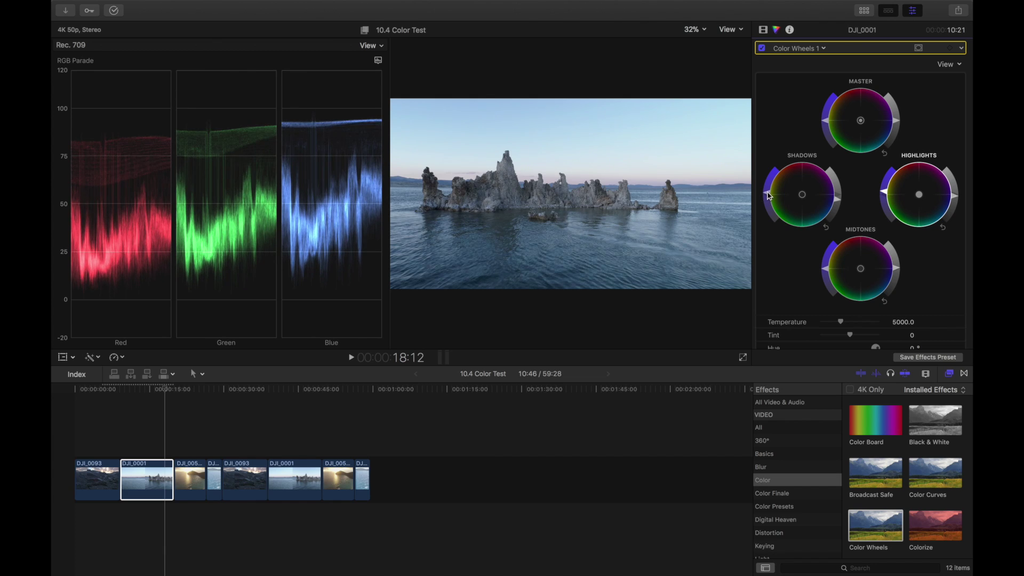
pyautogui.moveTo(770, 196)
pyautogui.mouseDown()
pyautogui.moveTo(762, 249)
pyautogui.moveTo(757, 199)
pyautogui.moveTo(770, 212)
pyautogui.moveTo(774, 196)
pyautogui.mouseUp()
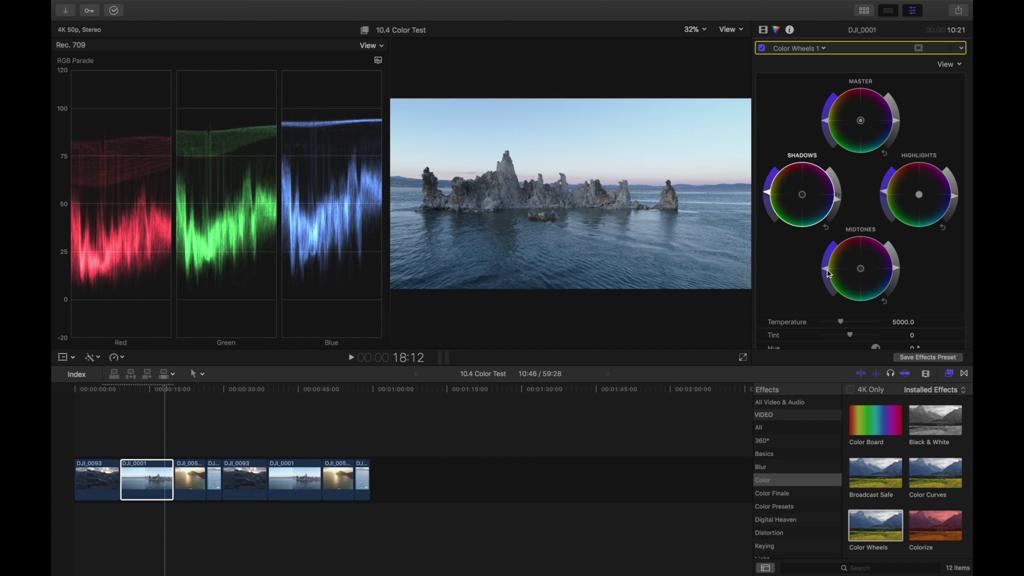
pyautogui.moveTo(829, 274); pyautogui.dragTo(827, 271)
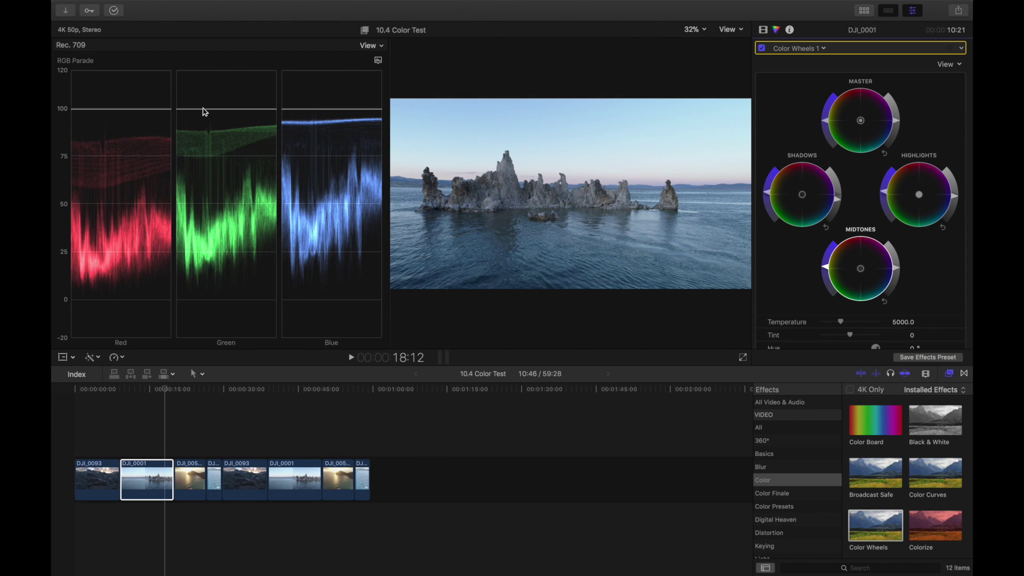
pyautogui.moveTo(205, 111); pyautogui.dragTo(196, 292)
# Step: Apply ColorFinalePro to DJI_0001 with a DLX Cinema Look LUT Utility layer at about half opacity
pyautogui.click(796, 495)
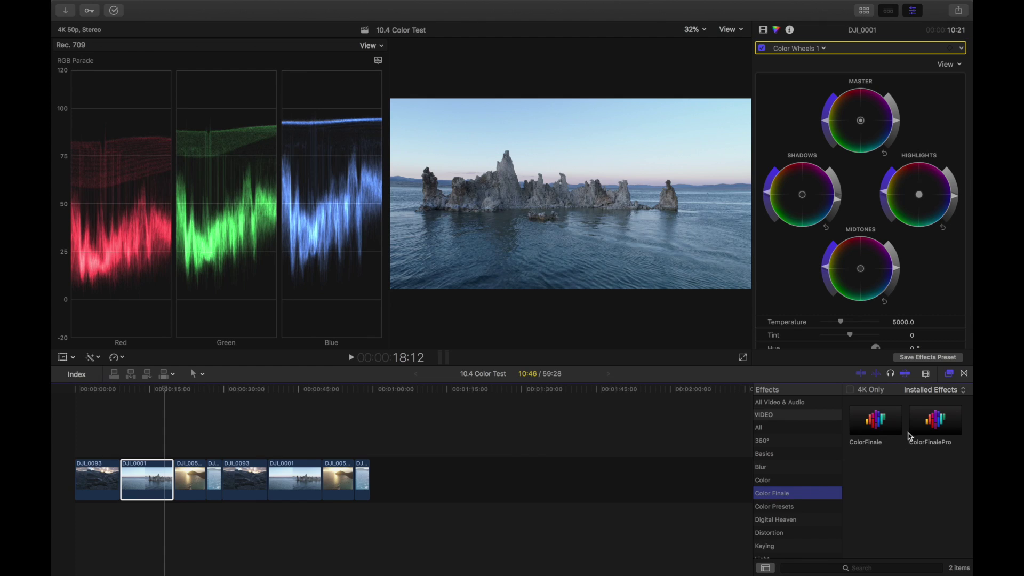
pyautogui.doubleClick(927, 430)
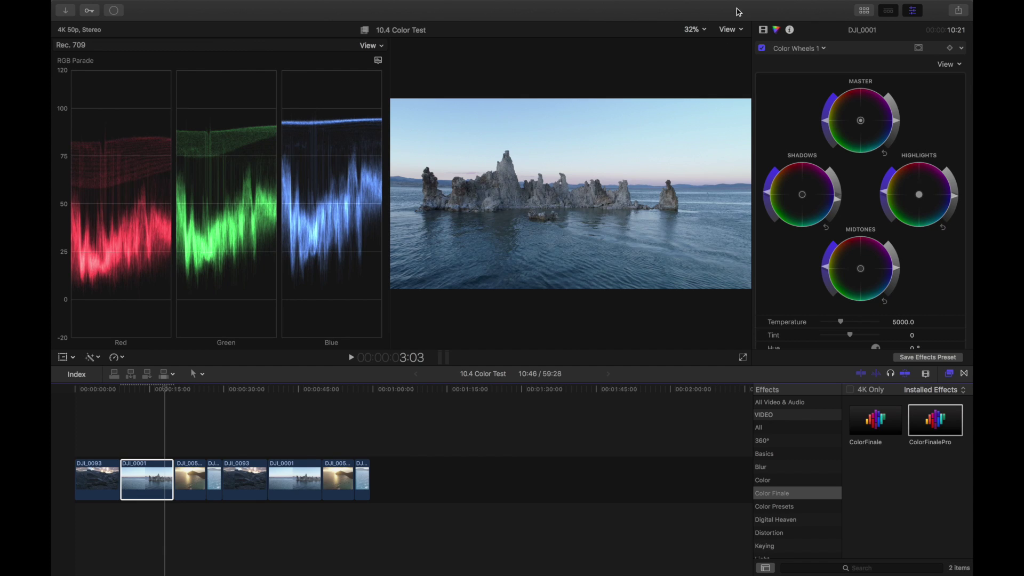
pyautogui.click(764, 30)
pyautogui.click(378, 370)
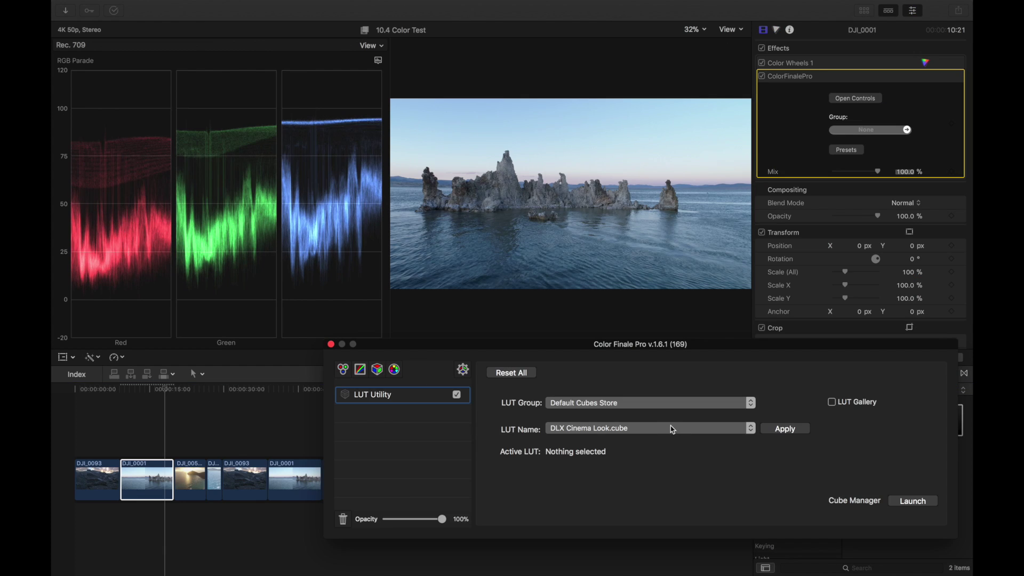
pyautogui.click(784, 430)
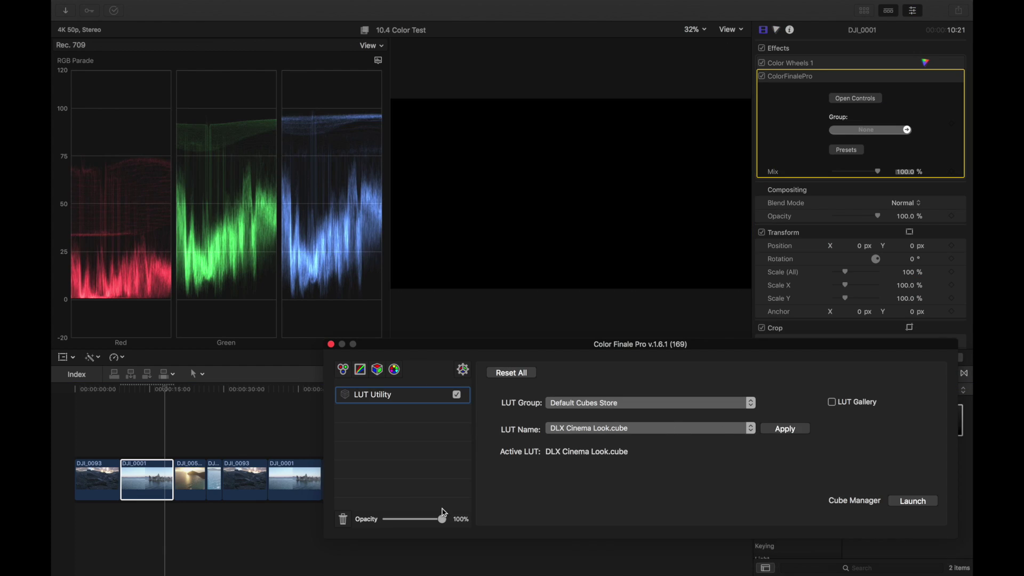
pyautogui.moveTo(443, 520); pyautogui.dragTo(403, 528)
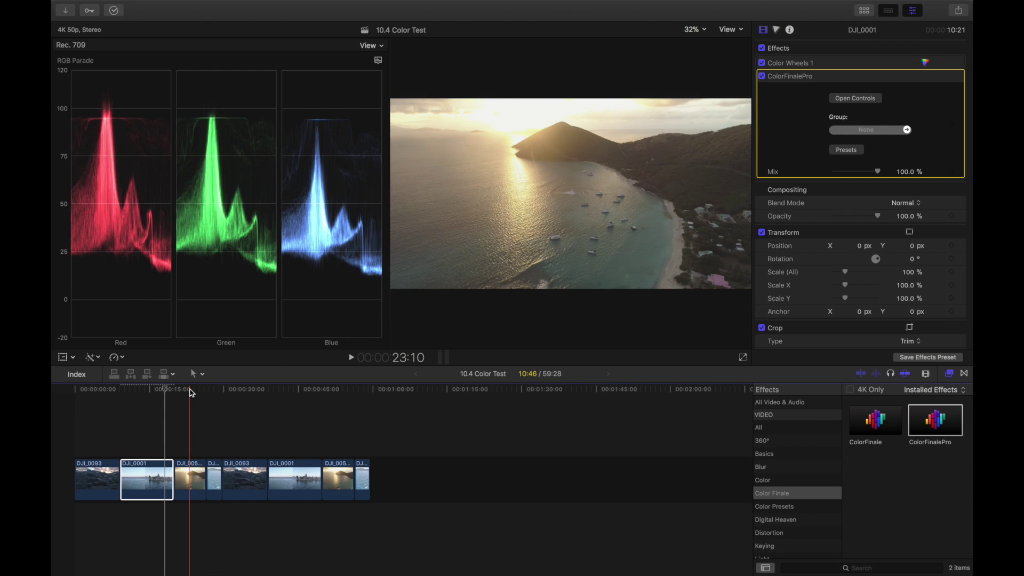
# Step: Select the sunset bay clip and apply the Color Wheels effect from the Color category
pyautogui.click(190, 392)
pyautogui.click(197, 472)
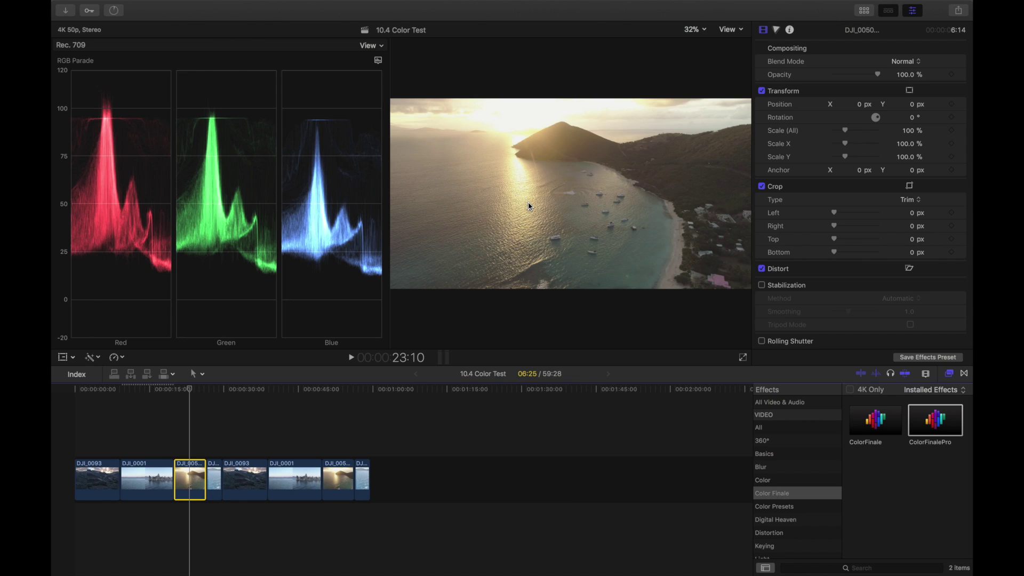
pyautogui.click(787, 480)
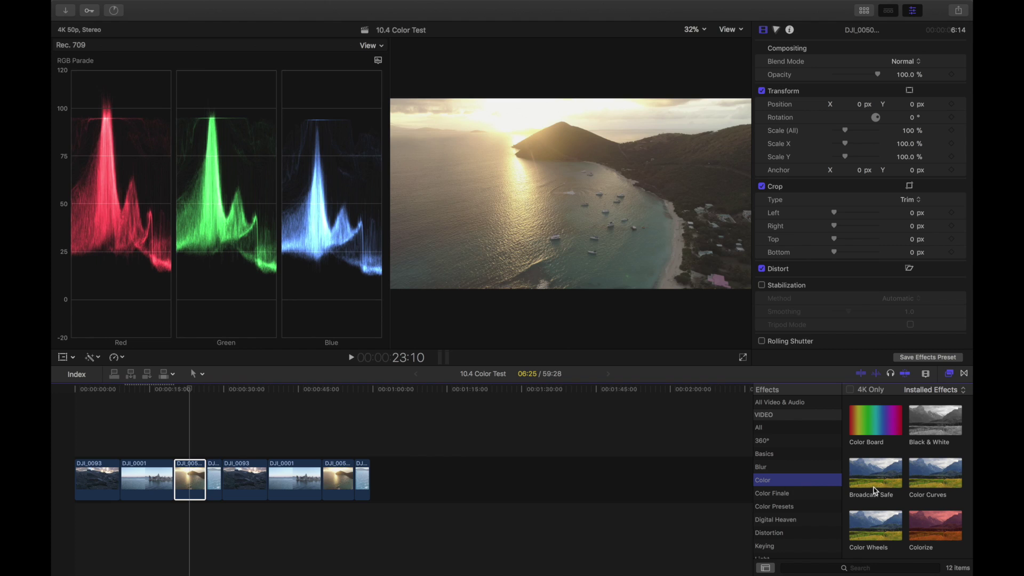
pyautogui.doubleClick(886, 523)
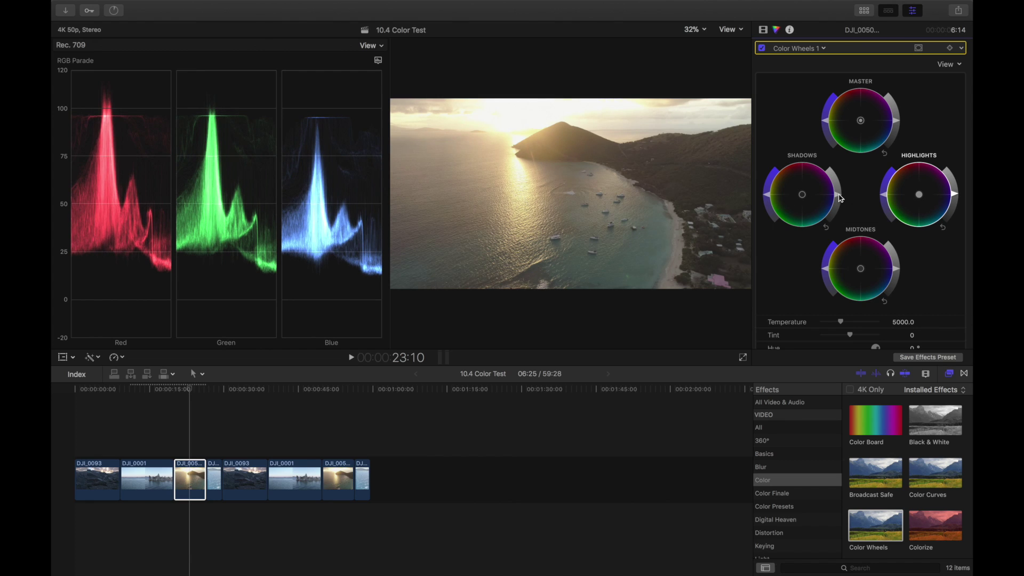
# Step: Adjust the Color Wheels shadows, midtones and highlights brightness slightly for the sunset bay clip
pyautogui.moveTo(842, 198); pyautogui.dragTo(841, 204)
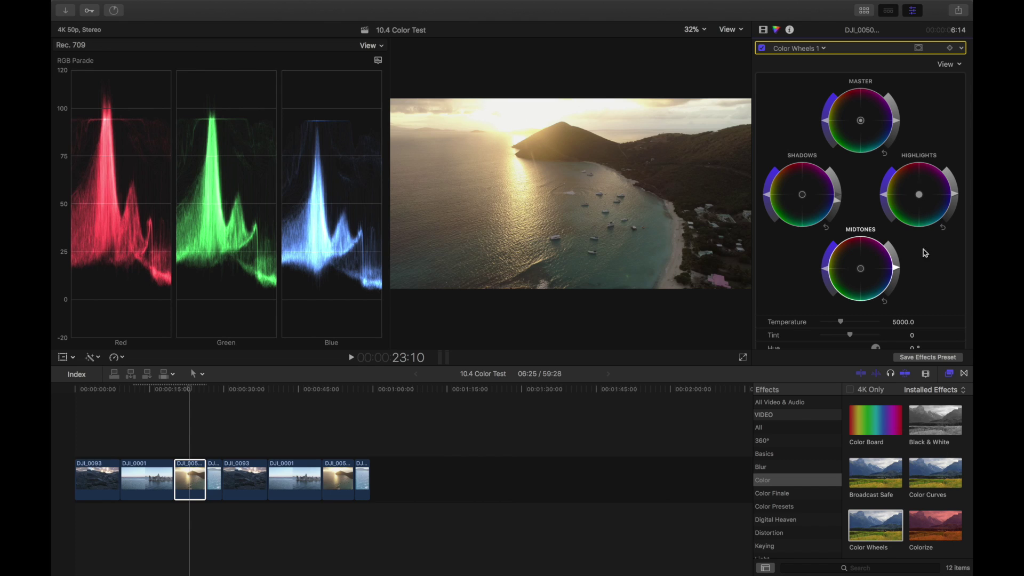
pyautogui.moveTo(885, 198); pyautogui.dragTo(887, 195)
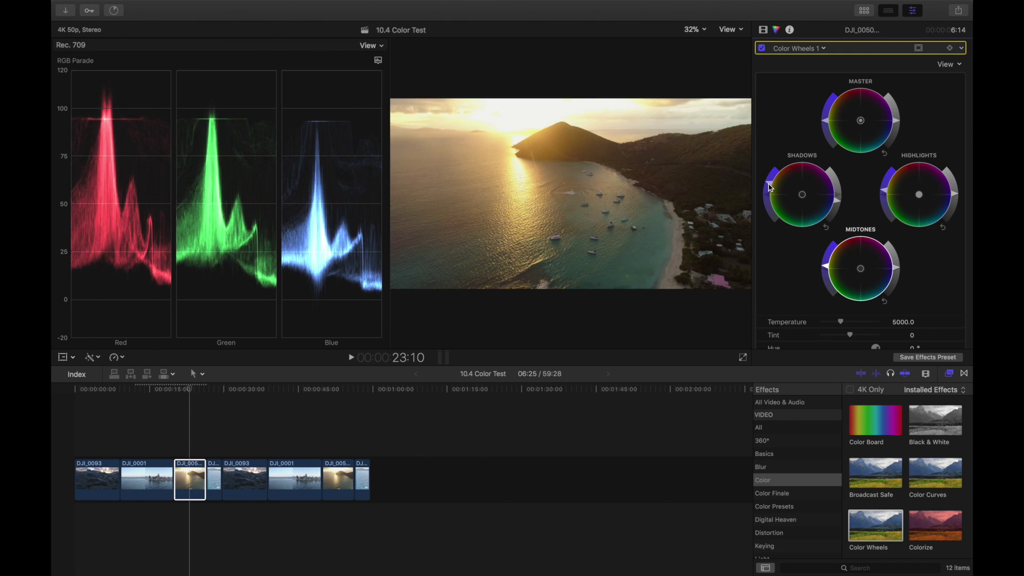
pyautogui.moveTo(770, 195)
pyautogui.mouseDown()
pyautogui.moveTo(773, 175)
pyautogui.moveTo(770, 195)
pyautogui.mouseUp()
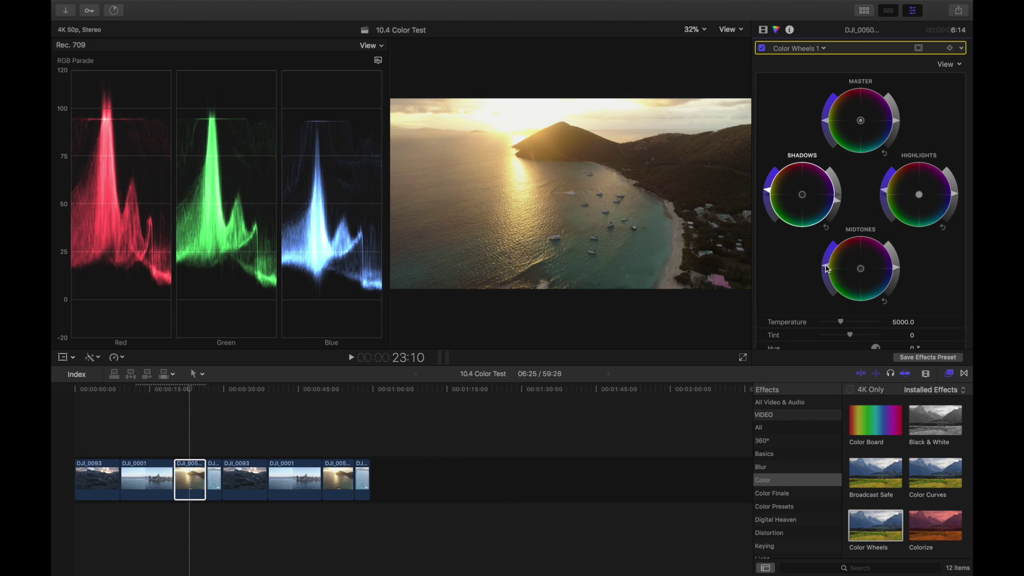
pyautogui.moveTo(827, 269); pyautogui.dragTo(827, 268)
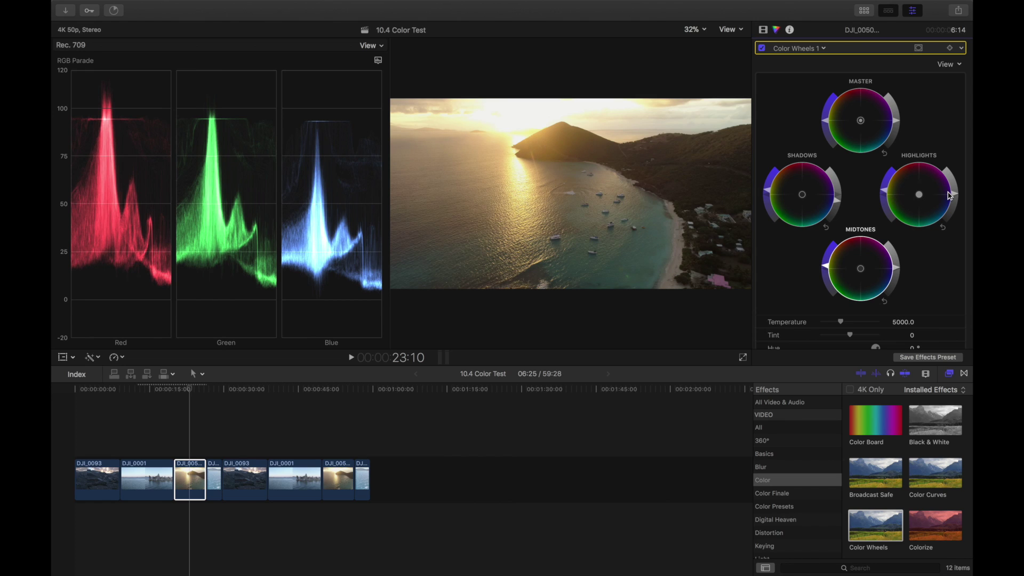
pyautogui.moveTo(958, 198); pyautogui.dragTo(957, 192)
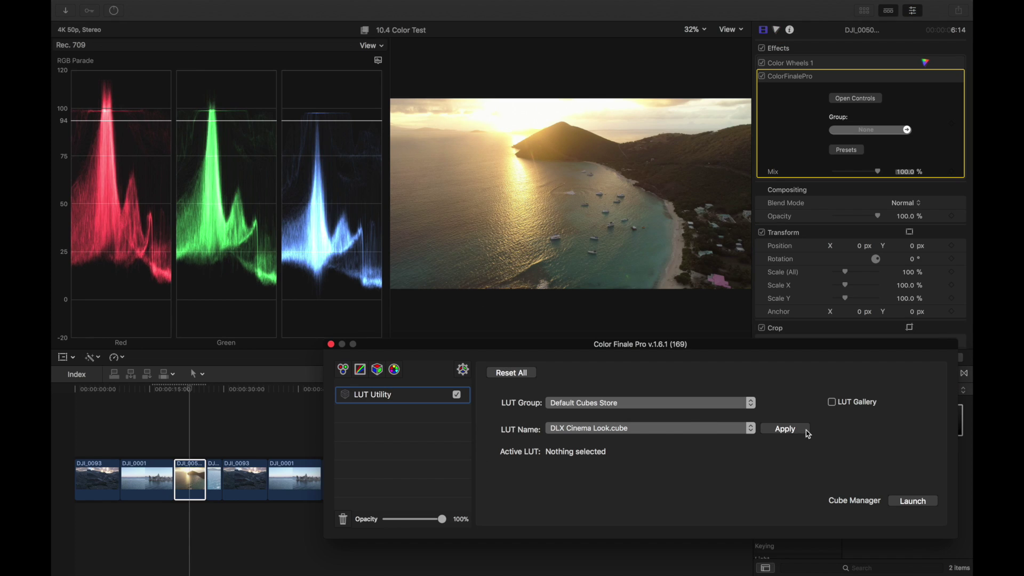
# Step: Apply the DLX Cinema Look LUT at about 20% opacity, then close Color Finale Pro
pyautogui.click(804, 430)
pyautogui.moveTo(442, 519); pyautogui.dragTo(401, 521)
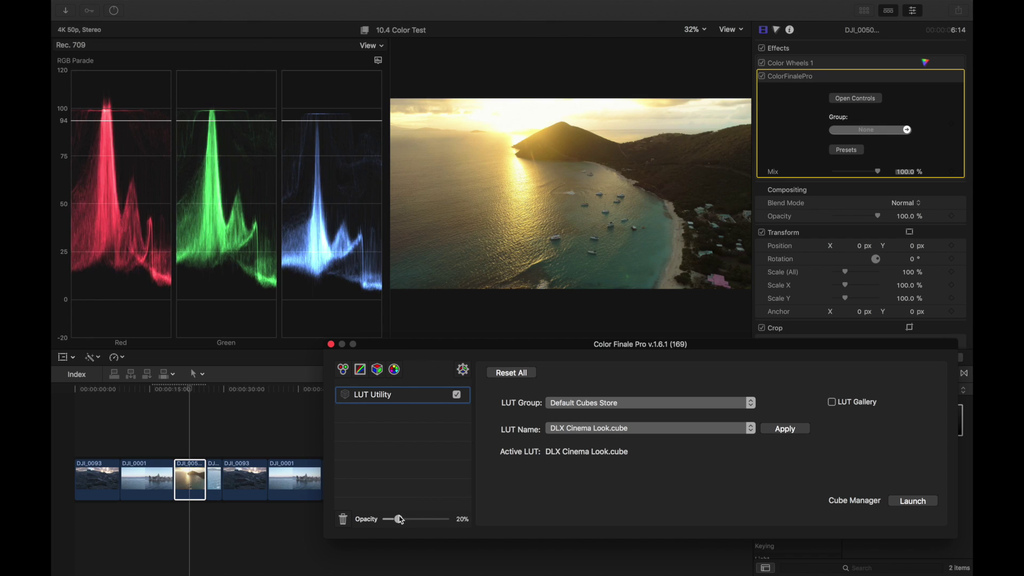
pyautogui.click(331, 344)
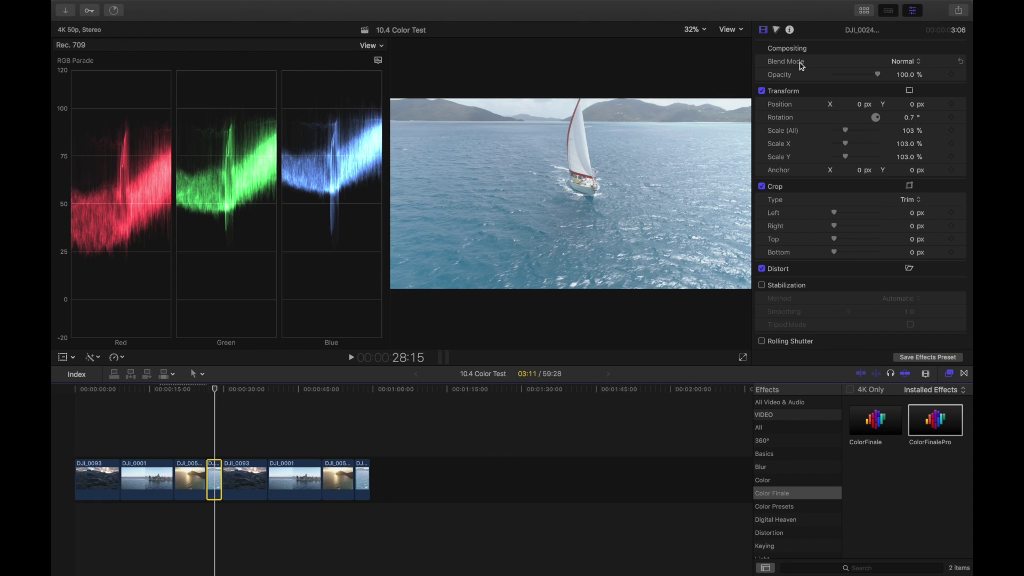
# Step: Apply Color Wheels to the sailboat clip, darkening shadows and adjusting midtones and highlights
pyautogui.click(803, 481)
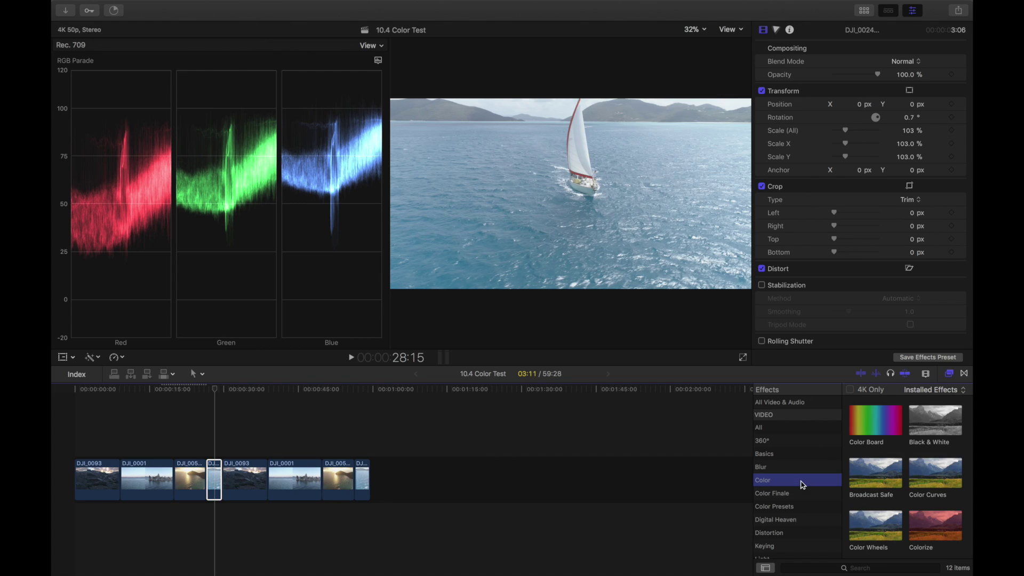
pyautogui.doubleClick(874, 527)
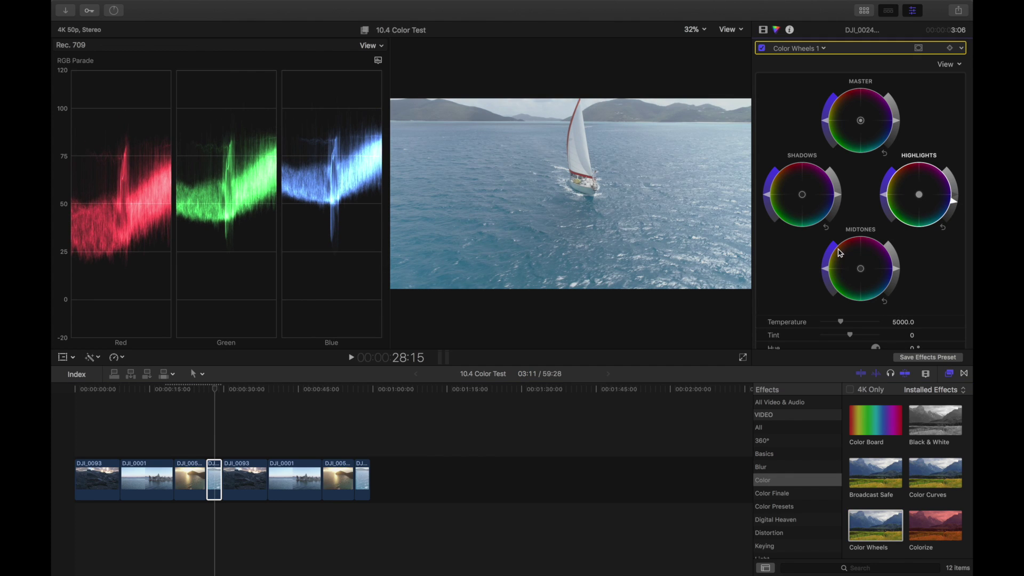
pyautogui.moveTo(841, 200); pyautogui.dragTo(841, 210)
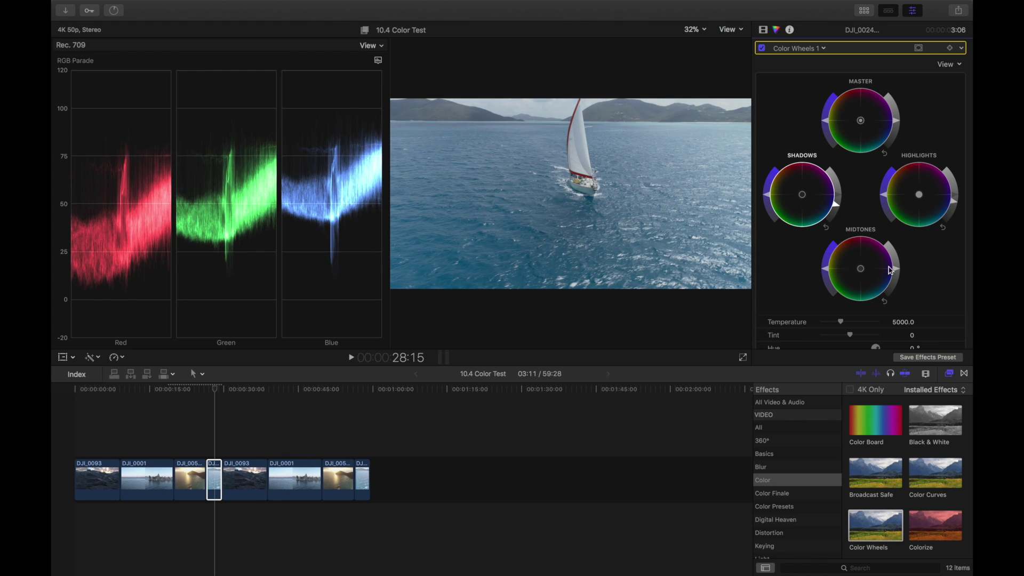
pyautogui.moveTo(898, 274); pyautogui.dragTo(898, 269)
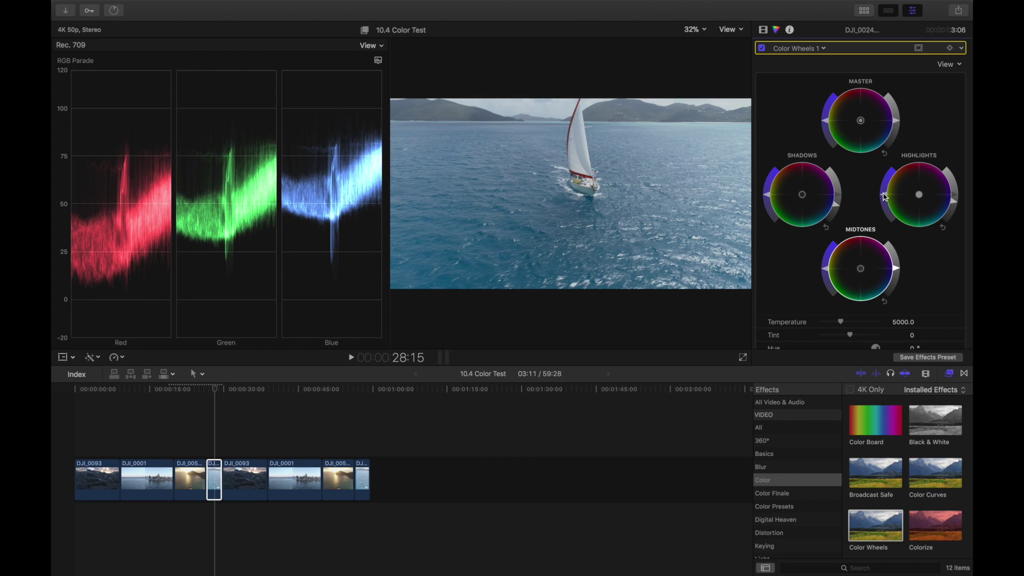
pyautogui.moveTo(885, 196); pyautogui.dragTo(884, 190)
# Step: Fine-tune shadows and midtones, reset the highlights tint to neutral, and lower highlight brightness
pyautogui.moveTo(770, 199); pyautogui.dragTo(770, 196)
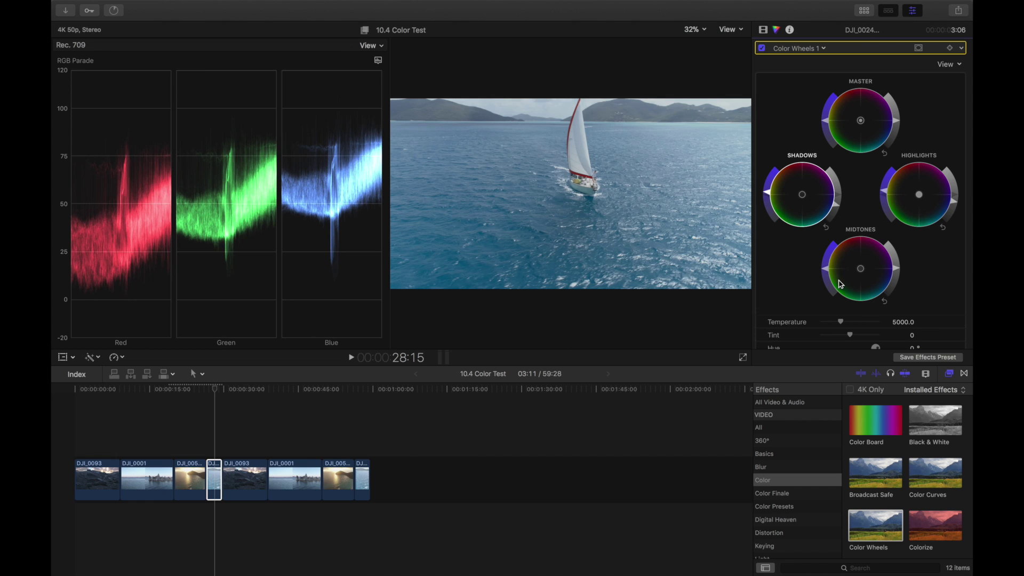
pyautogui.moveTo(826, 273)
pyautogui.mouseDown()
pyautogui.moveTo(829, 246)
pyautogui.moveTo(826, 267)
pyautogui.mouseUp()
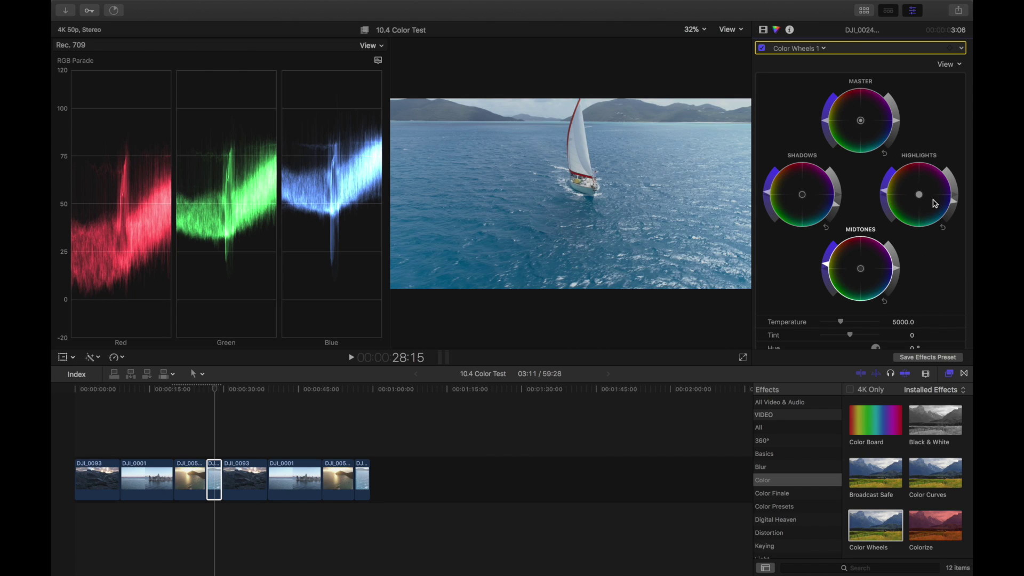
pyautogui.moveTo(919, 206)
pyautogui.mouseDown()
pyautogui.moveTo(929, 224)
pyautogui.moveTo(916, 203)
pyautogui.moveTo(922, 173)
pyautogui.moveTo(917, 196)
pyautogui.mouseUp()
pyautogui.click(943, 227)
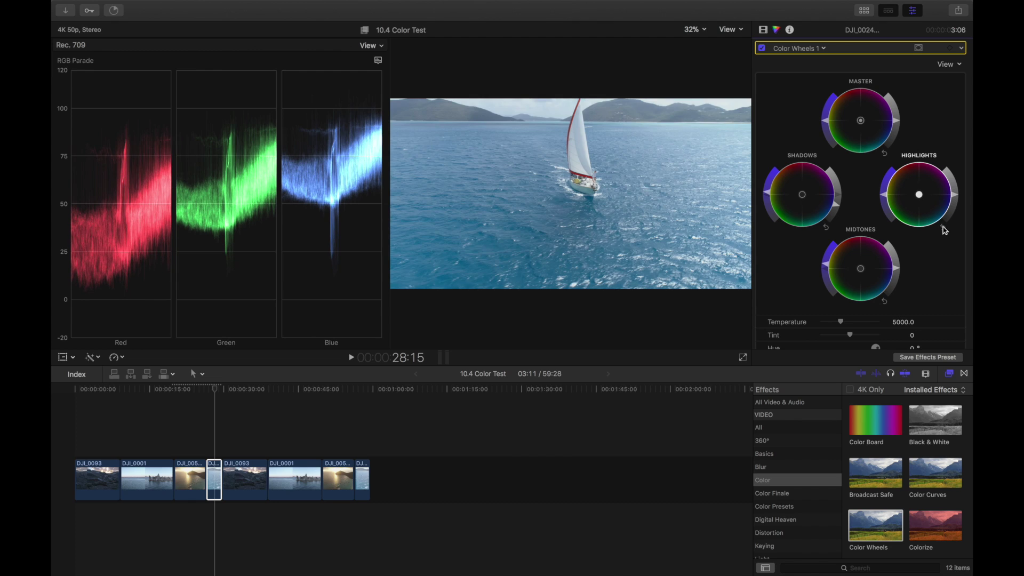
pyautogui.moveTo(959, 197); pyautogui.dragTo(958, 202)
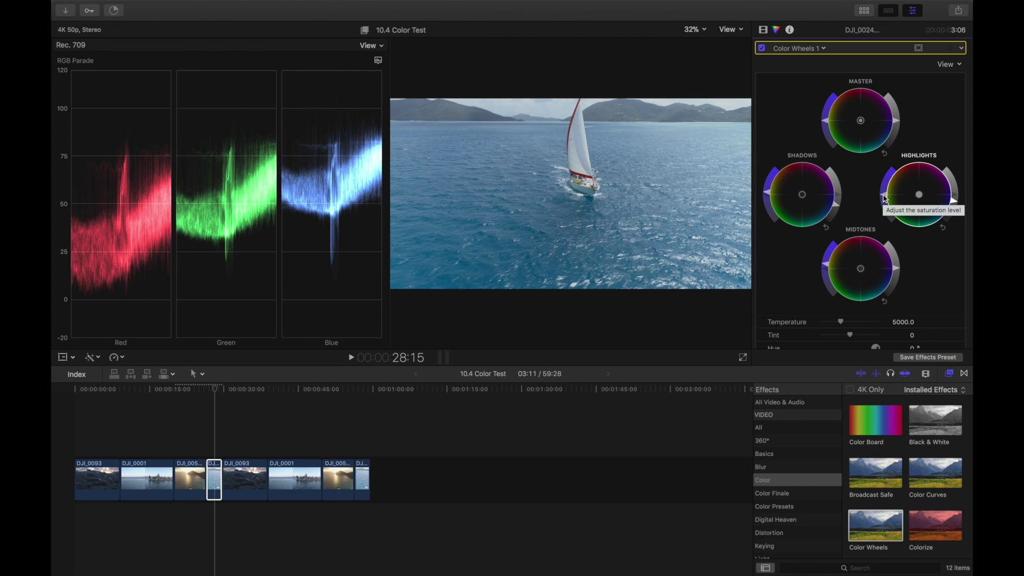
pyautogui.moveTo(885, 199); pyautogui.dragTo(885, 195)
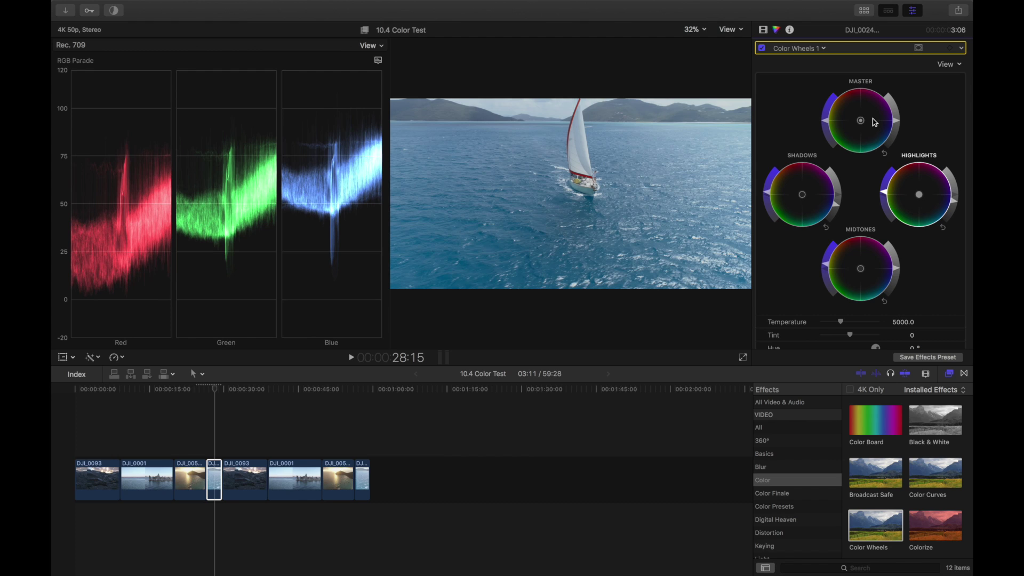
# Step: Apply ColorFinalePro with a LUT Utility using DLX Cinema Look at 20% opacity, plus a 6 Vectors layer
pyautogui.click(772, 492)
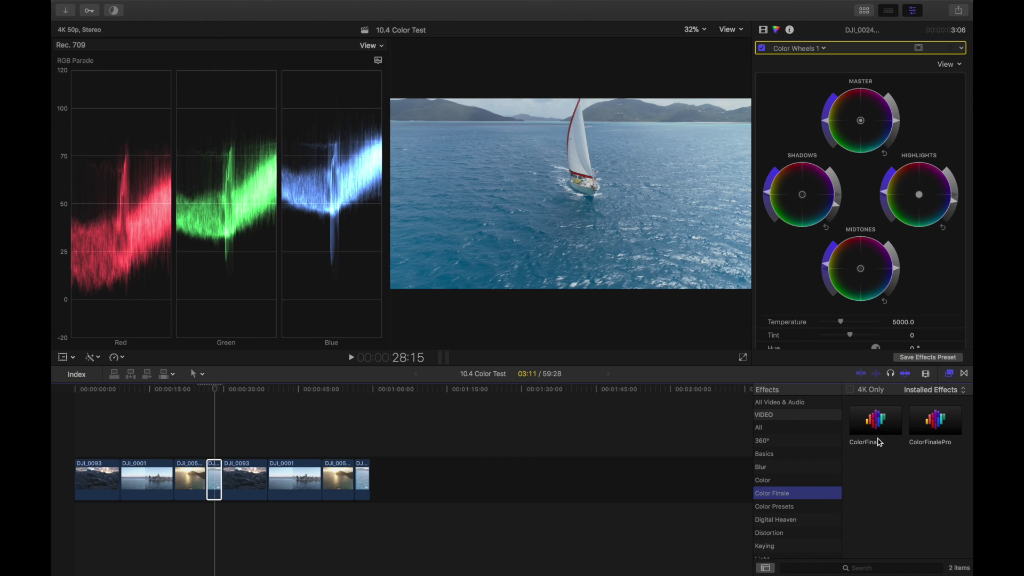
pyautogui.doubleClick(927, 423)
pyautogui.click(855, 98)
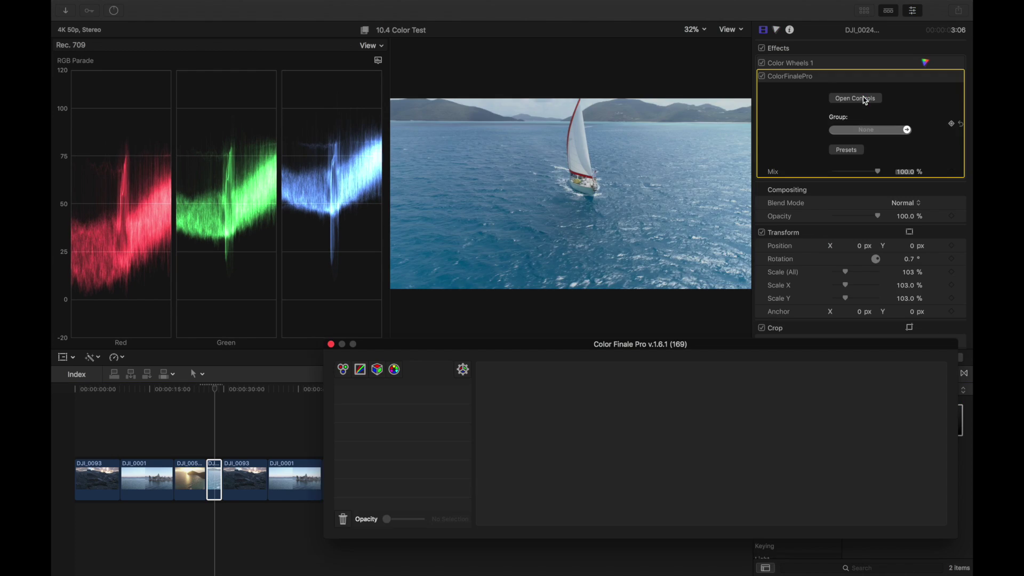
pyautogui.click(377, 374)
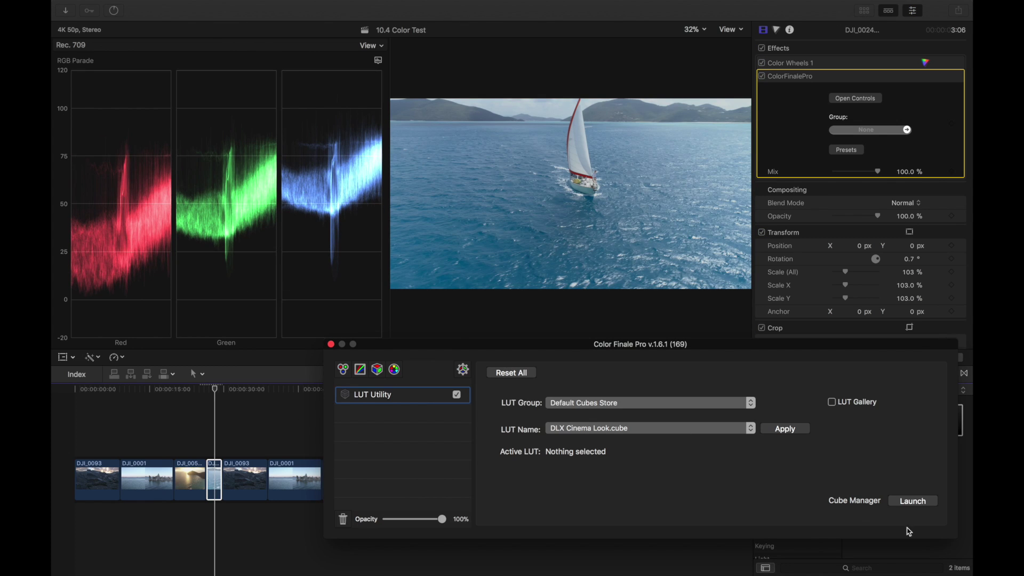
pyautogui.click(785, 429)
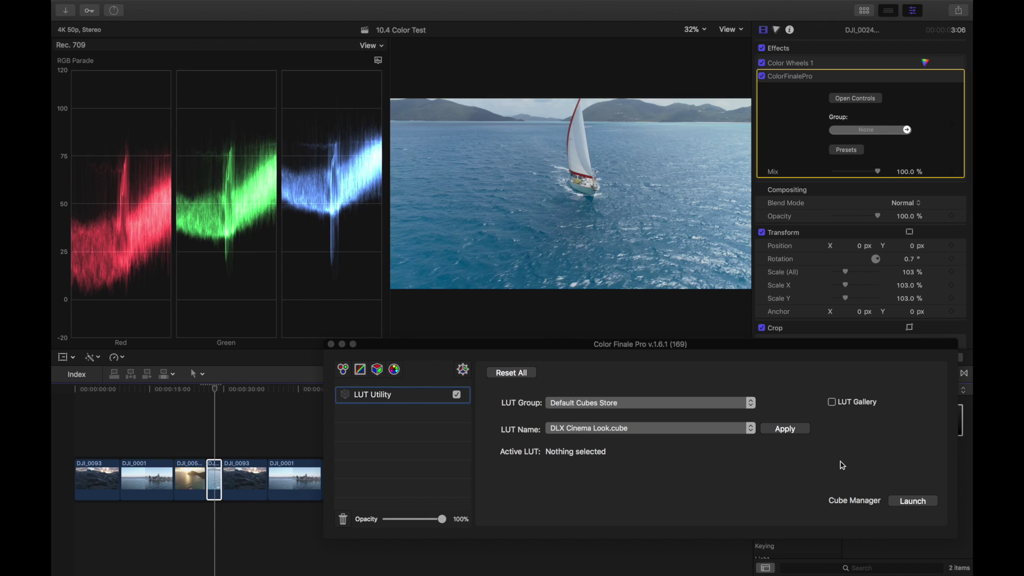
pyautogui.moveTo(441, 520); pyautogui.dragTo(403, 525)
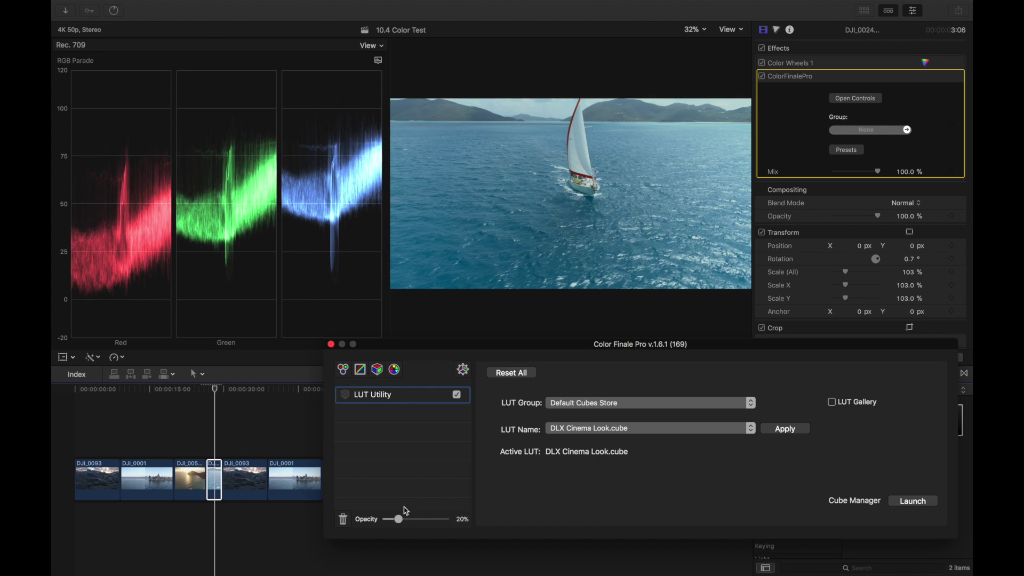
pyautogui.click(395, 370)
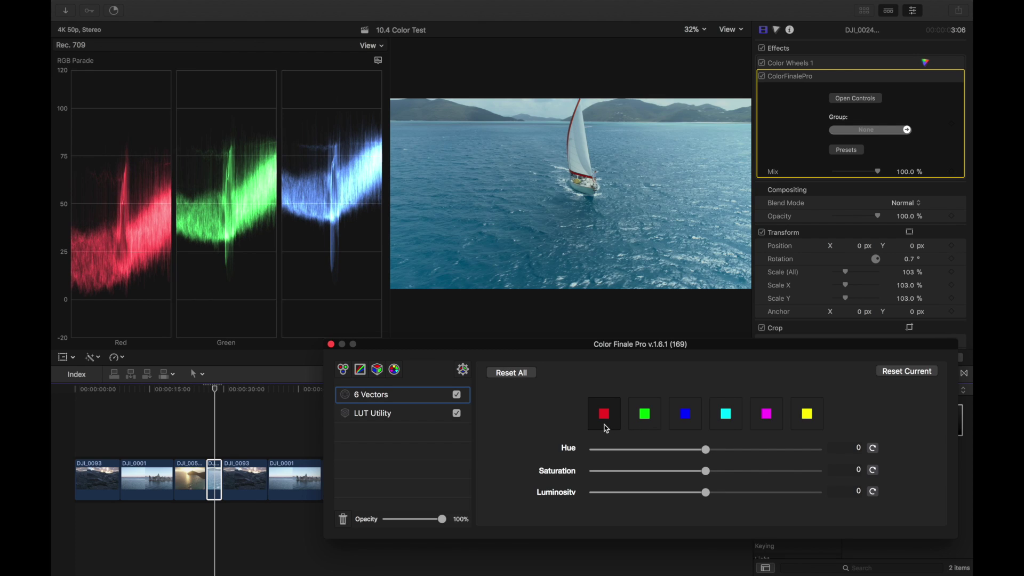
# Step: Switch the scope display to Vectorscope and close the Color Finale Pro controls window
pyautogui.click(382, 62)
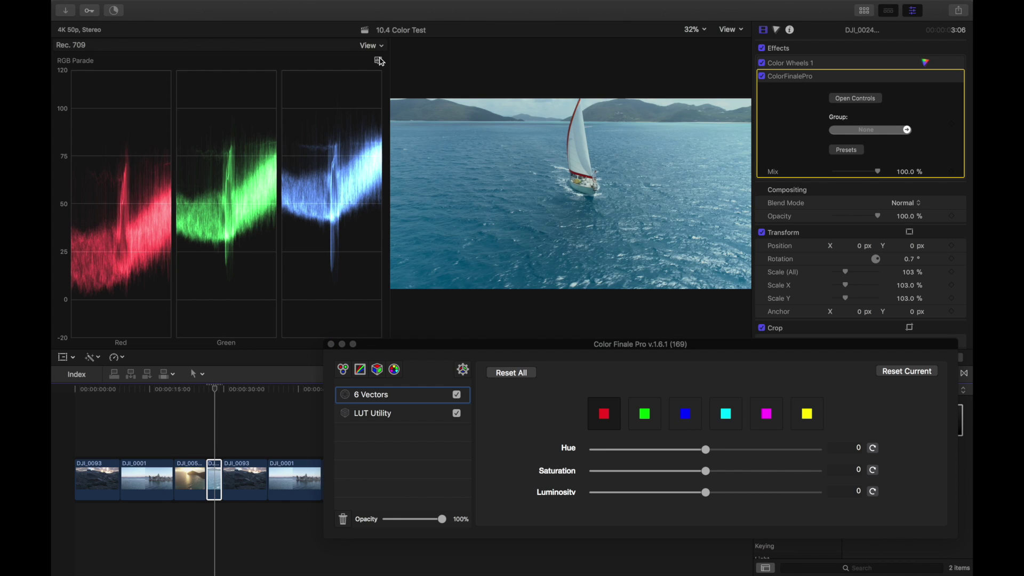
pyautogui.click(381, 62)
pyautogui.click(399, 88)
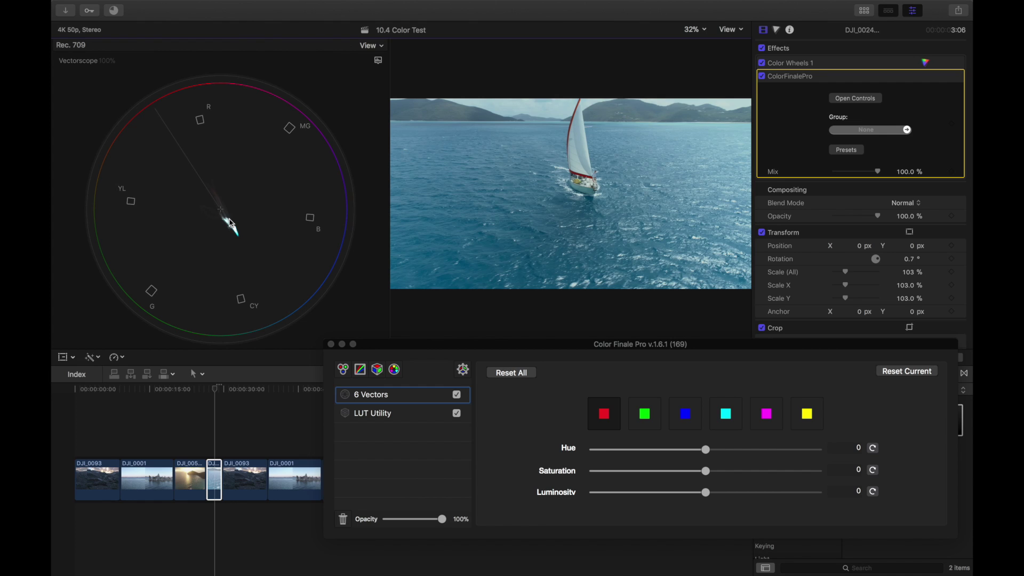
pyautogui.click(331, 344)
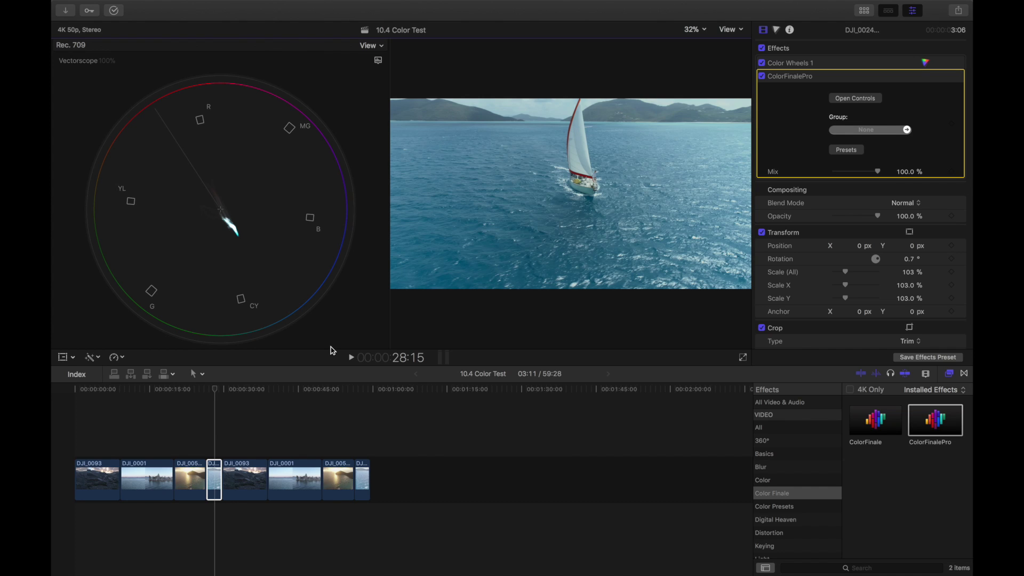
# Step: Move the playhead to about 00:03 on the mountain sunset clip
pyautogui.click(95, 390)
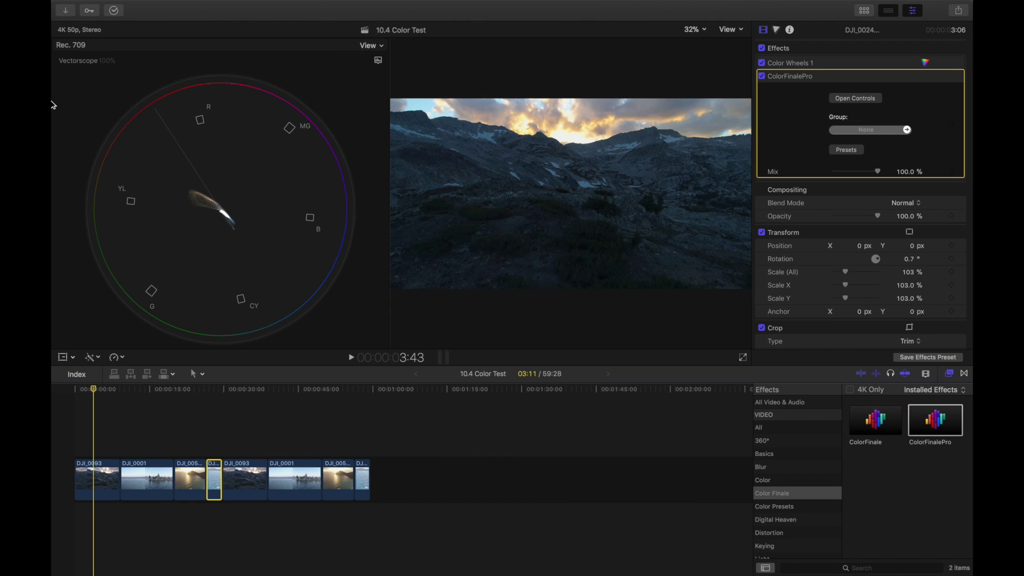
# Step: Open About Final Cut Pro from the Final Cut Pro menu to show version 10.4
pyautogui.click(111, 6)
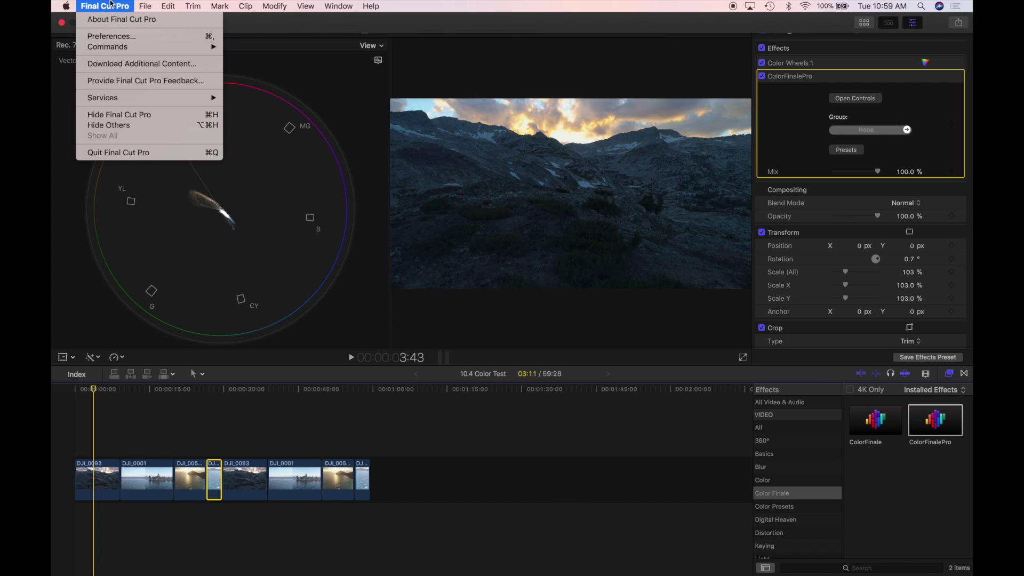
pyautogui.click(115, 19)
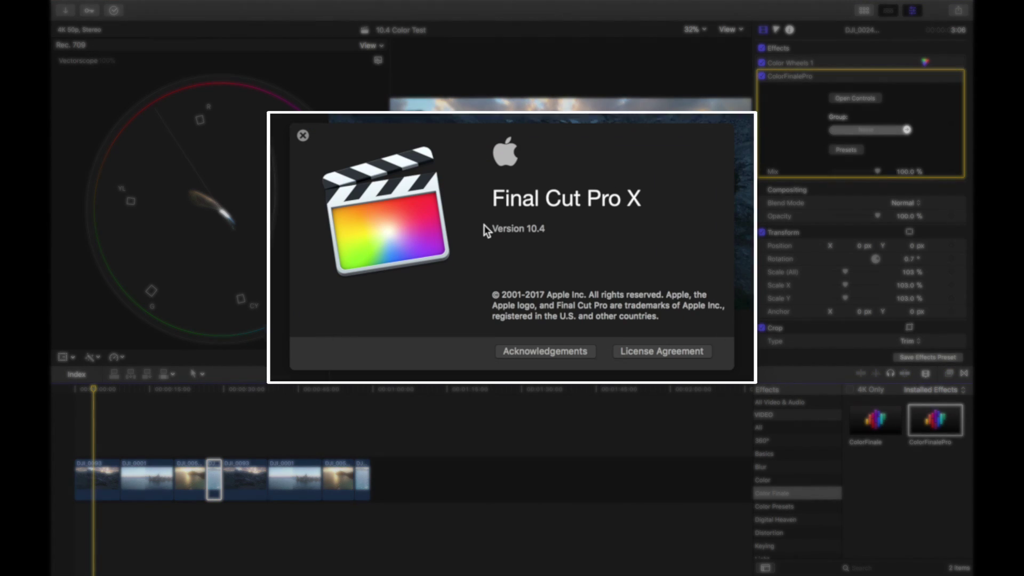